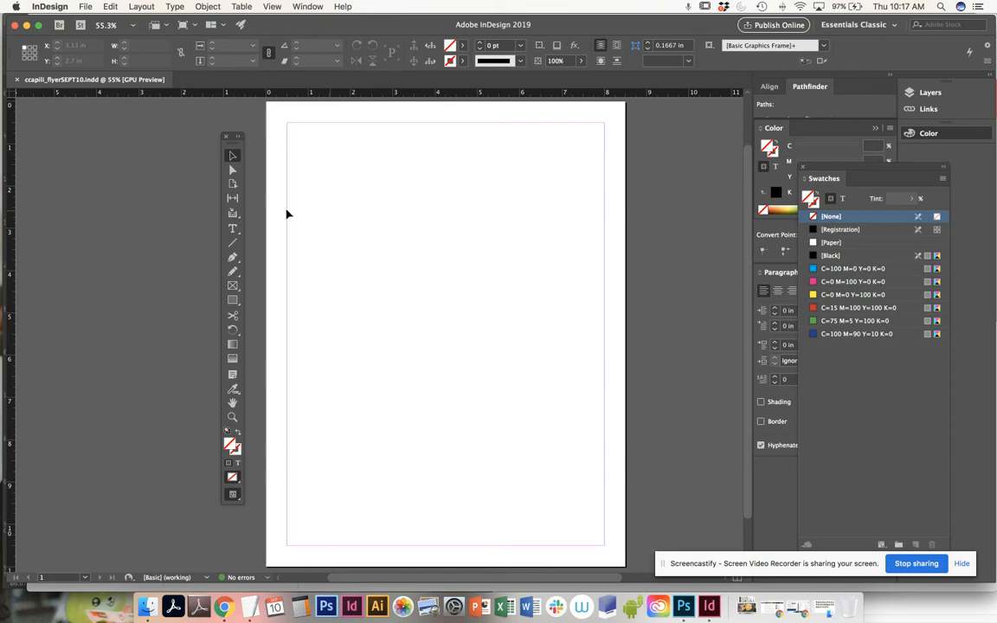
- Create a text frame spanning the upper part of the page and enter the title "Kitchen Tips"
{"action": "left_click", "coordinate": [232, 230]}
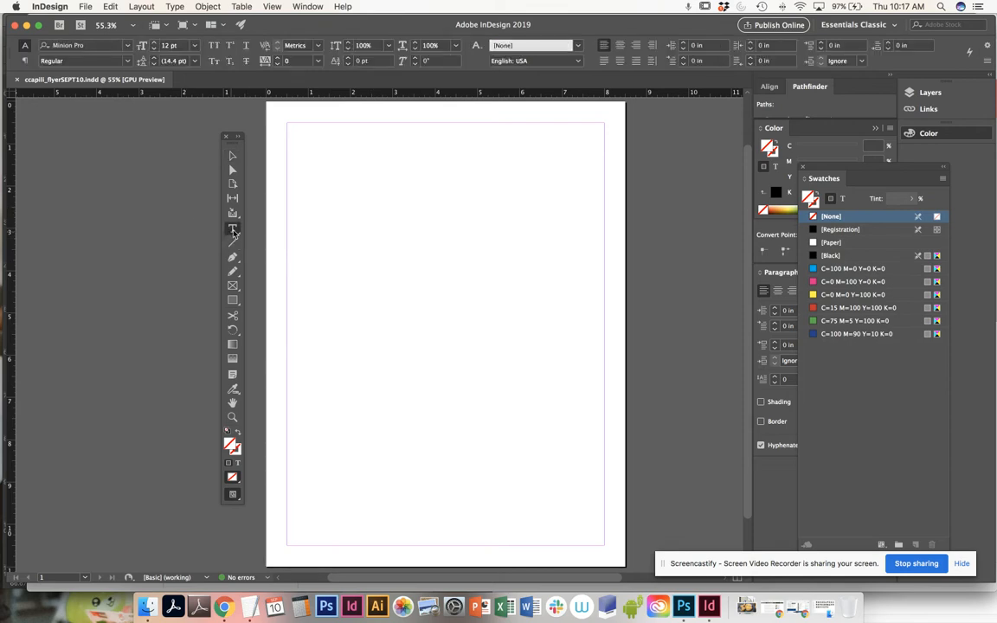
{"action": "left_click_drag", "start_coordinate": [278, 113], "coordinate": [617, 235]}
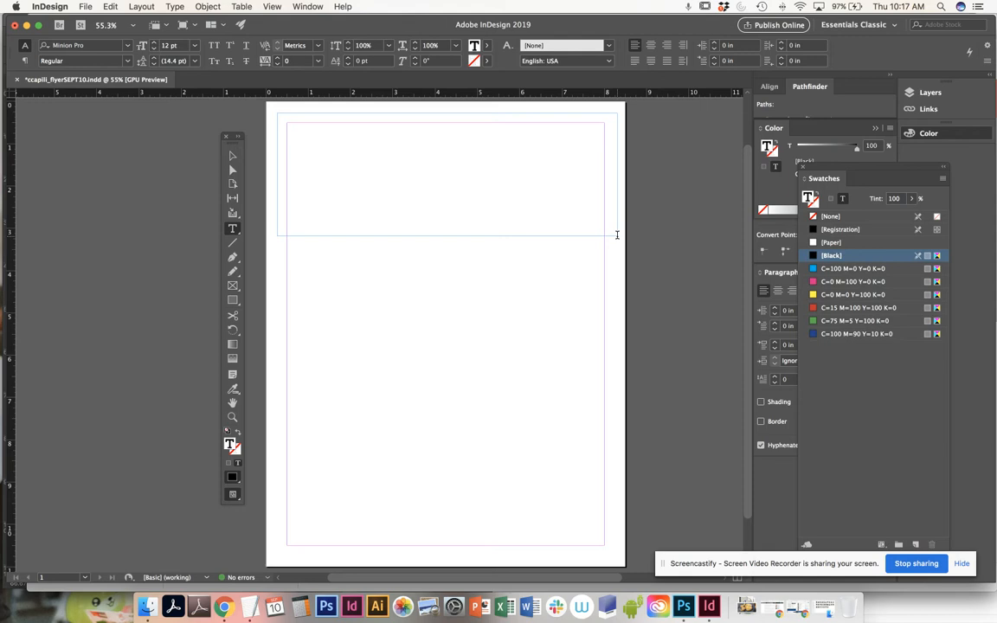
{"action": "type", "text": "k"}
{"action": "key", "text": "BackSpace"}
{"action": "type", "text": "Kitchen Tips"}
- Select the entire title text and set its kerning to Optical
{"action": "key", "text": "super+a"}
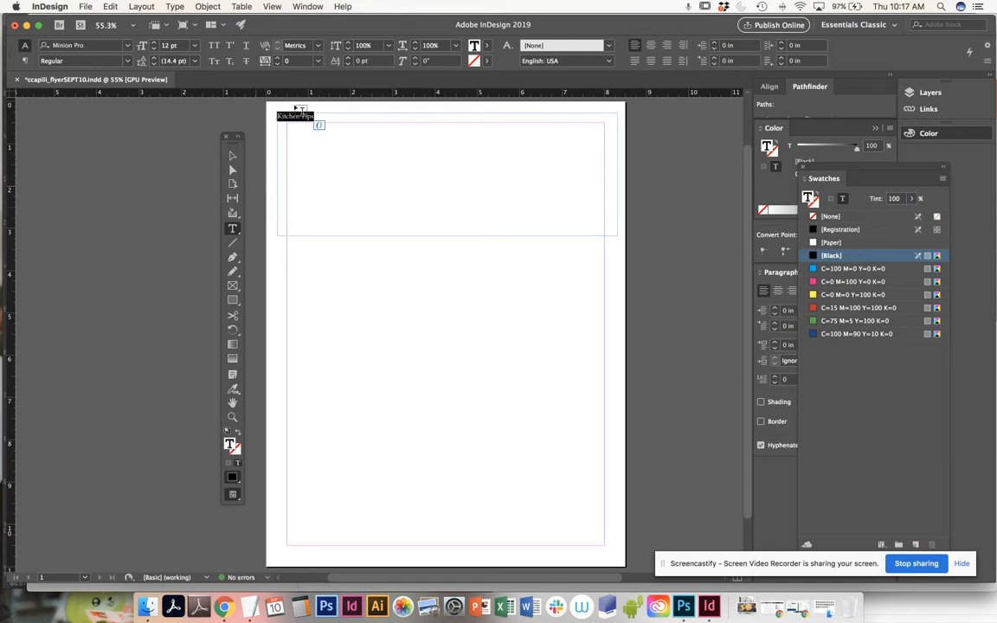
{"action": "left_click", "coordinate": [317, 45]}
{"action": "left_click", "coordinate": [319, 60]}
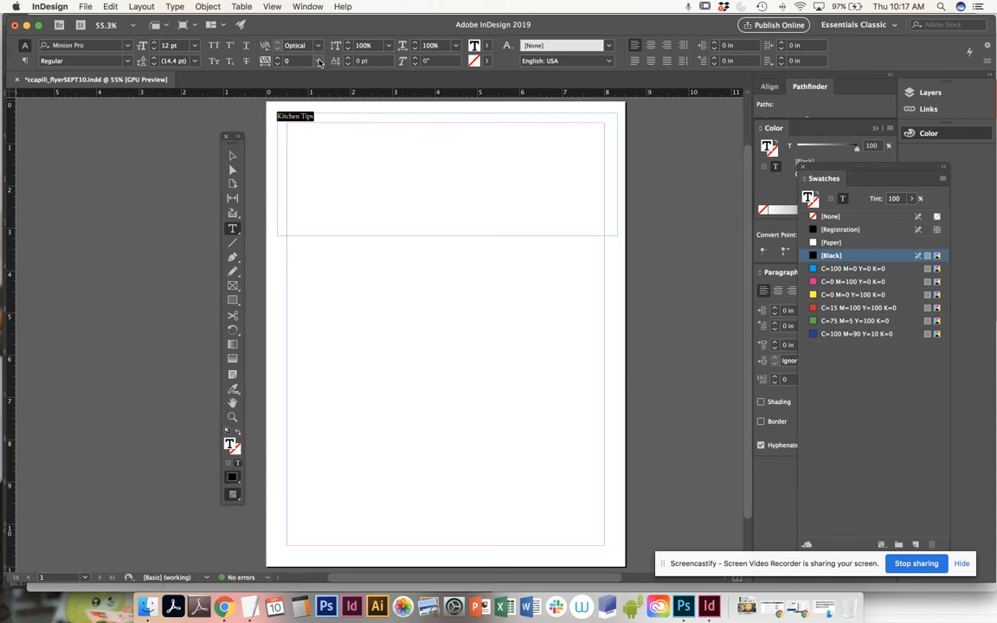
- Try the title at font sizes of 48, 72, 150 and 11 pt
{"action": "left_click", "coordinate": [195, 48]}
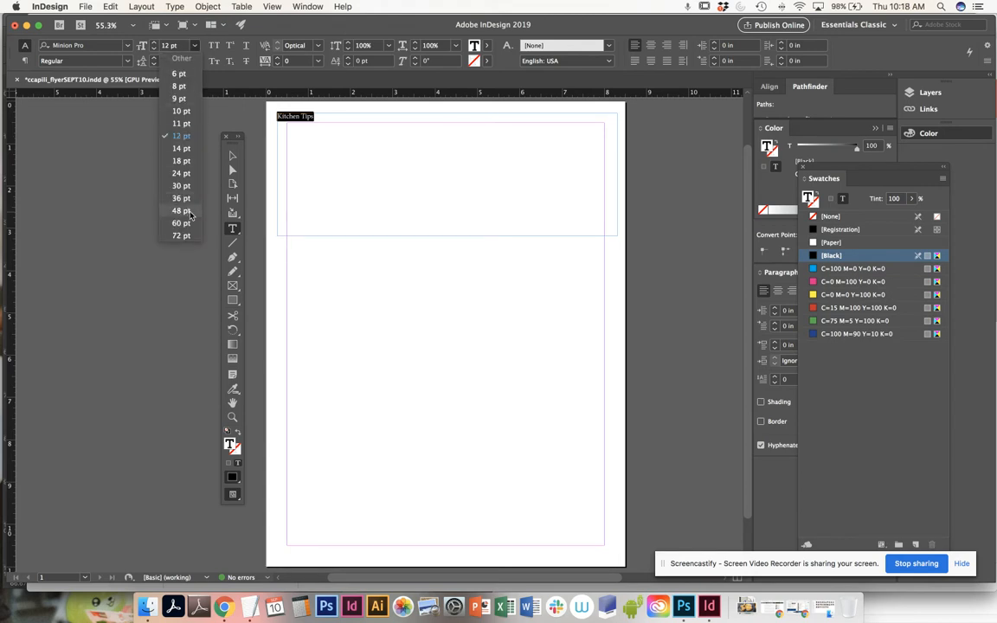
{"action": "left_click", "coordinate": [191, 214]}
{"action": "left_click", "coordinate": [196, 49]}
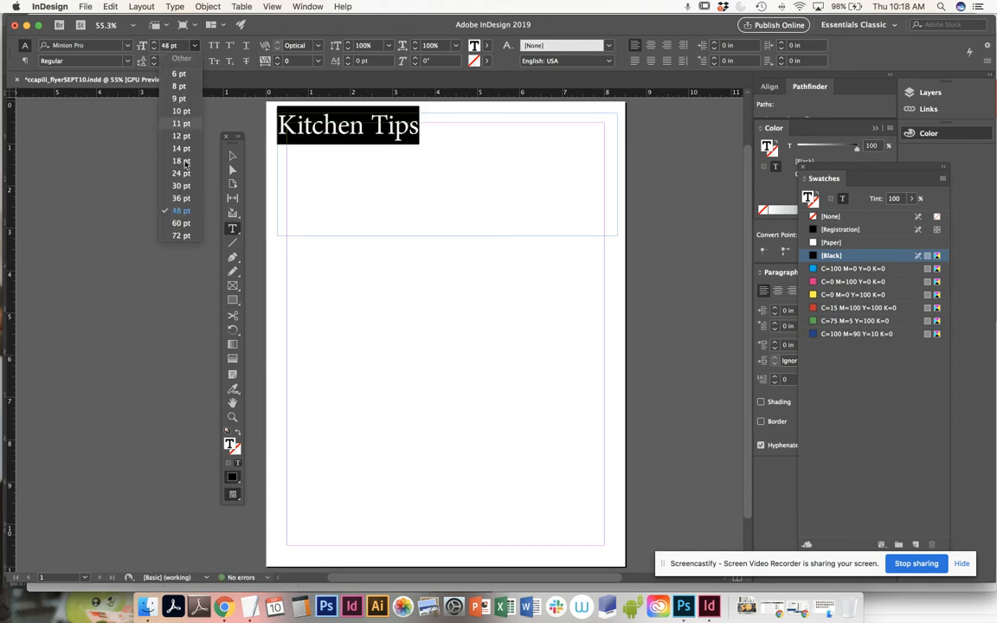
{"action": "left_click", "coordinate": [181, 235]}
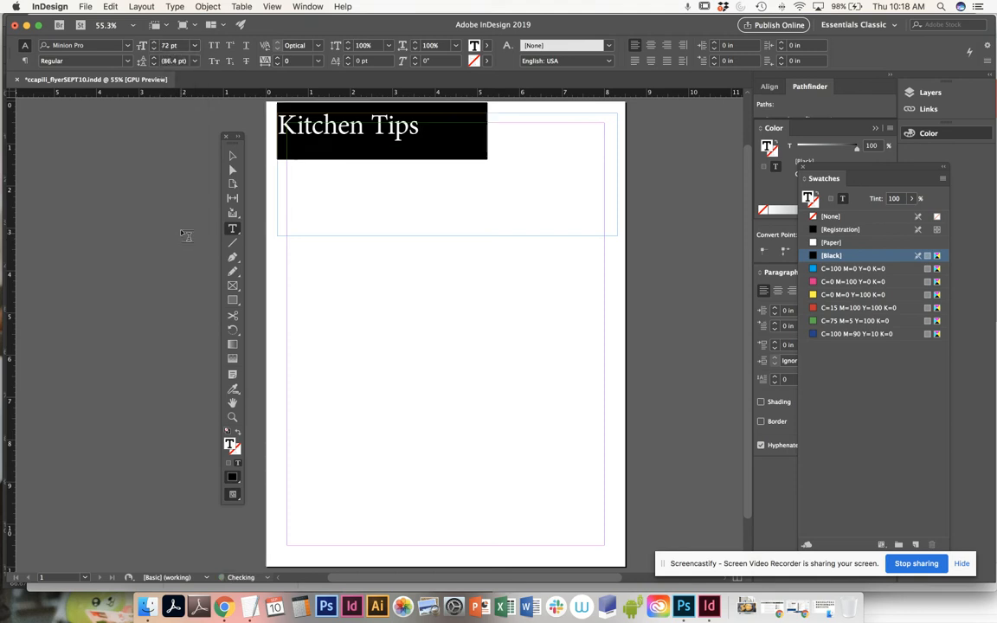
{"action": "left_click", "coordinate": [185, 49]}
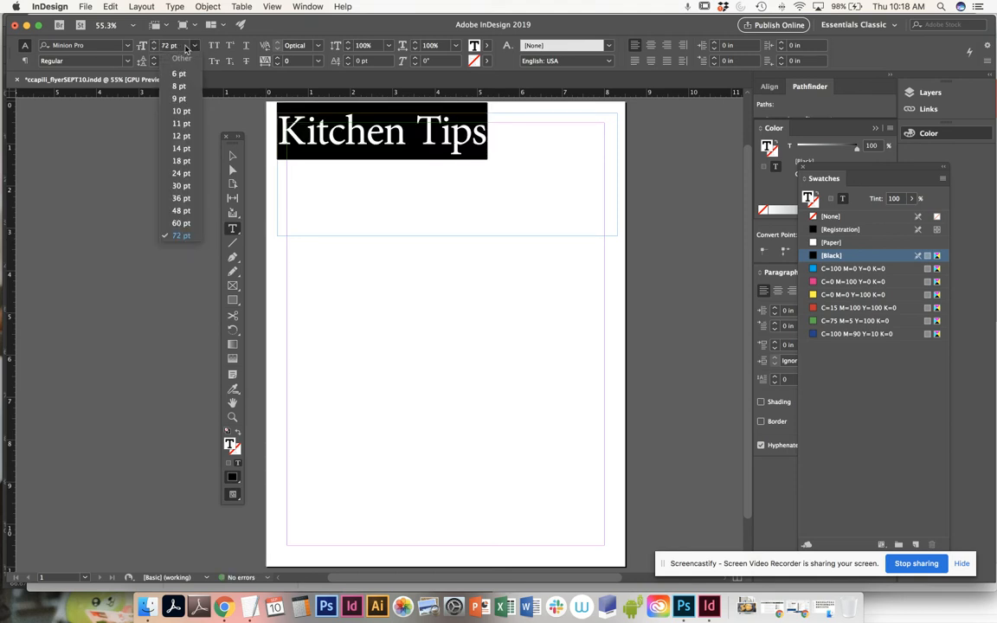
{"action": "left_click_drag", "start_coordinate": [185, 48], "coordinate": [155, 47]}
{"action": "type", "text": "1"}
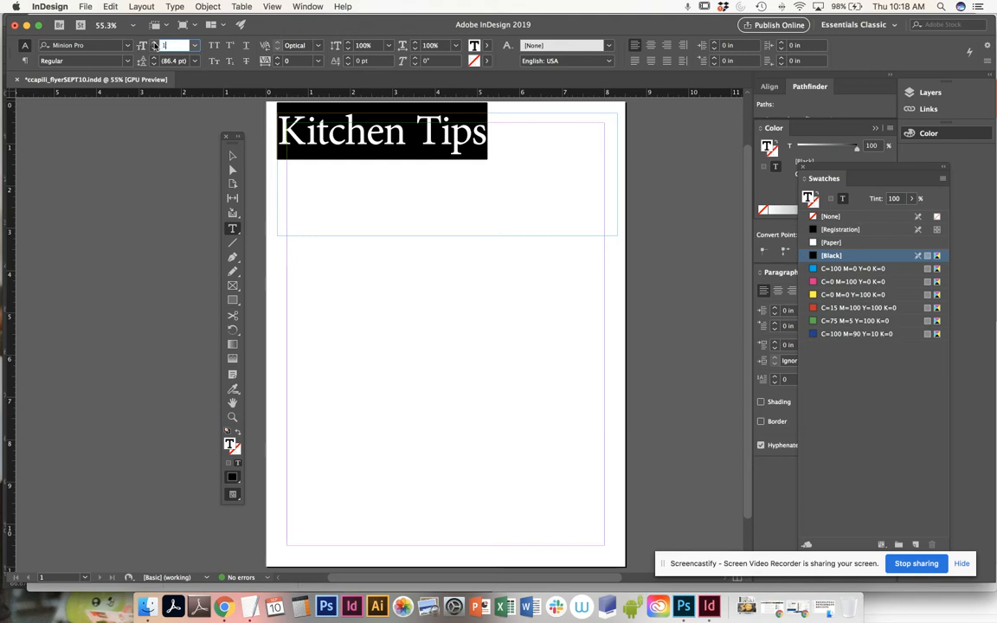
{"action": "type", "text": "50"}
{"action": "key", "text": "Return"}
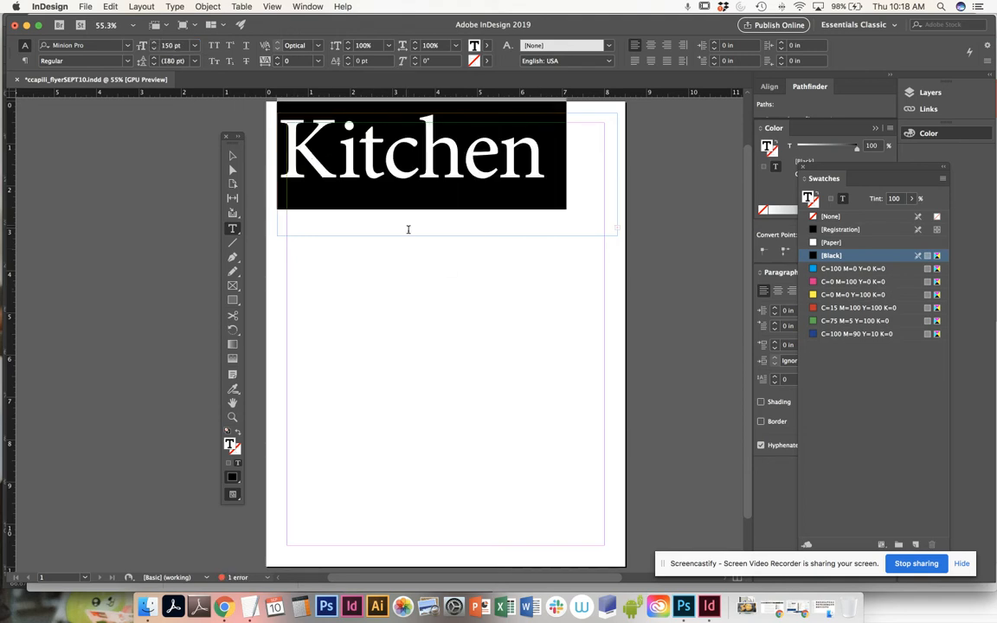
{"action": "left_click", "coordinate": [195, 46]}
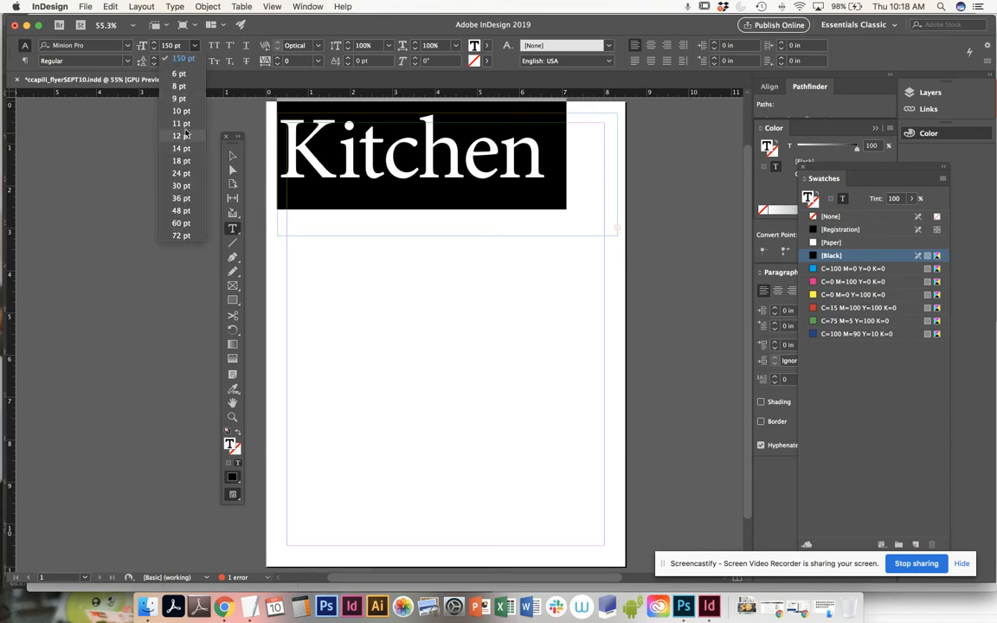
{"action": "left_click", "coordinate": [181, 124]}
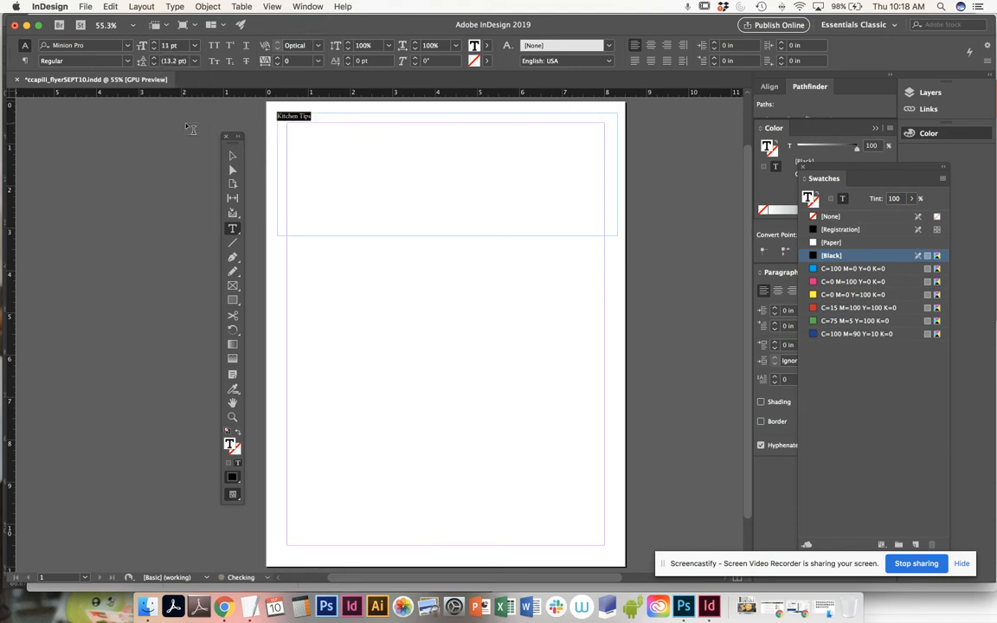
- Set the title's font size to 48 pt and move its frame to the page's upper-left margin corner at X 0.5 in, Y 0.5 in
{"action": "left_click", "coordinate": [195, 45]}
{"action": "left_click", "coordinate": [165, 189]}
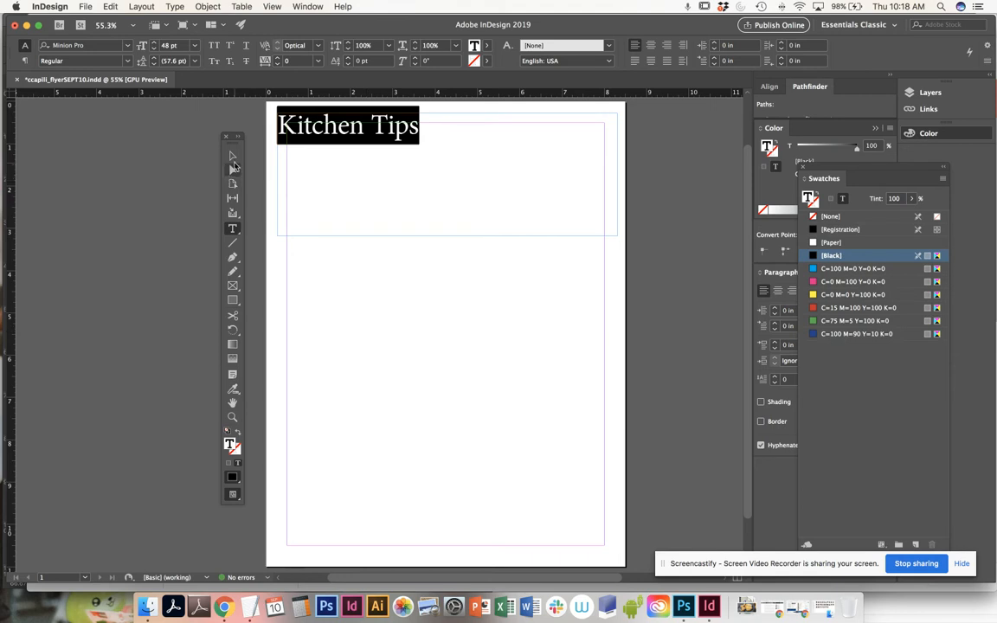
{"action": "left_click", "coordinate": [233, 158]}
{"action": "mouse_move", "coordinate": [329, 148]}
{"action": "left_mouse_down"}
{"action": "mouse_move", "coordinate": [329, 162]}
{"action": "mouse_move", "coordinate": [340, 152]}
{"action": "left_mouse_up"}
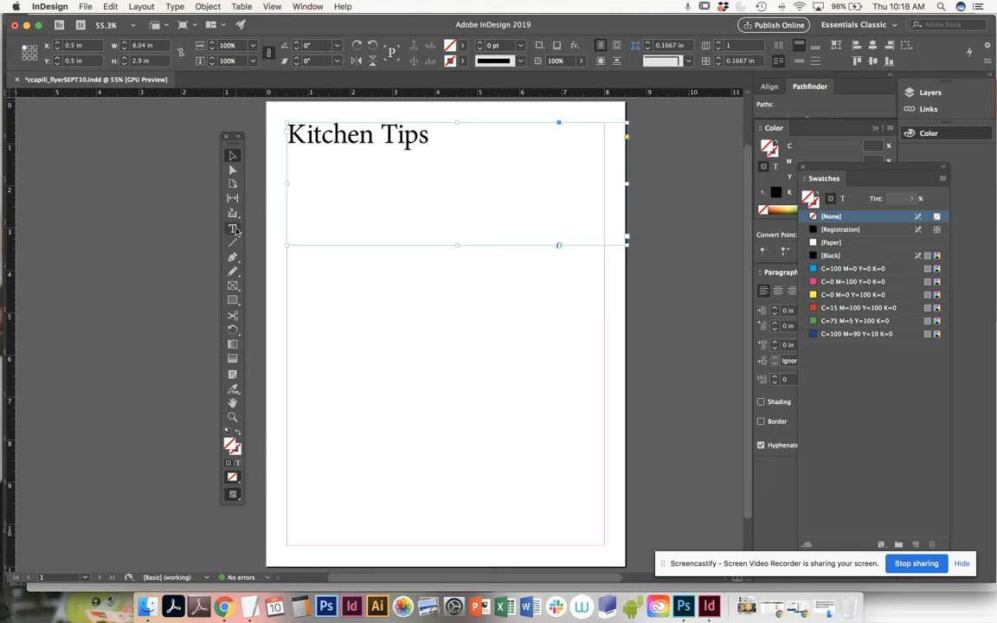
- Color the word "Tips" in the title with the green swatch C=75 M=5 Y=100 K=0
{"action": "key", "text": "t"}
{"action": "left_click_drag", "start_coordinate": [427, 137], "coordinate": [380, 137]}
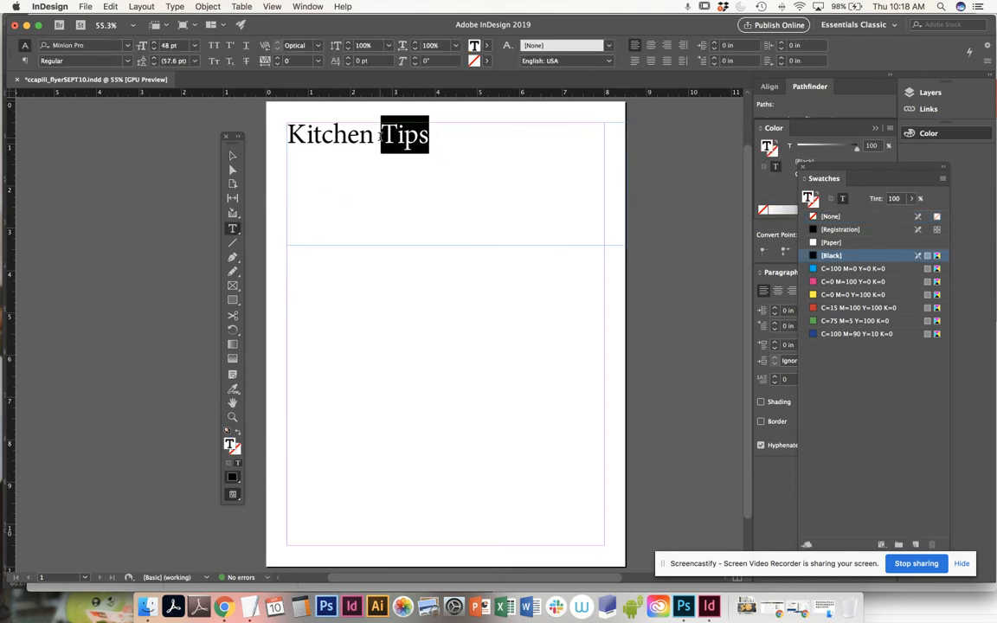
{"action": "left_click_drag", "start_coordinate": [907, 180], "coordinate": [713, 133]}
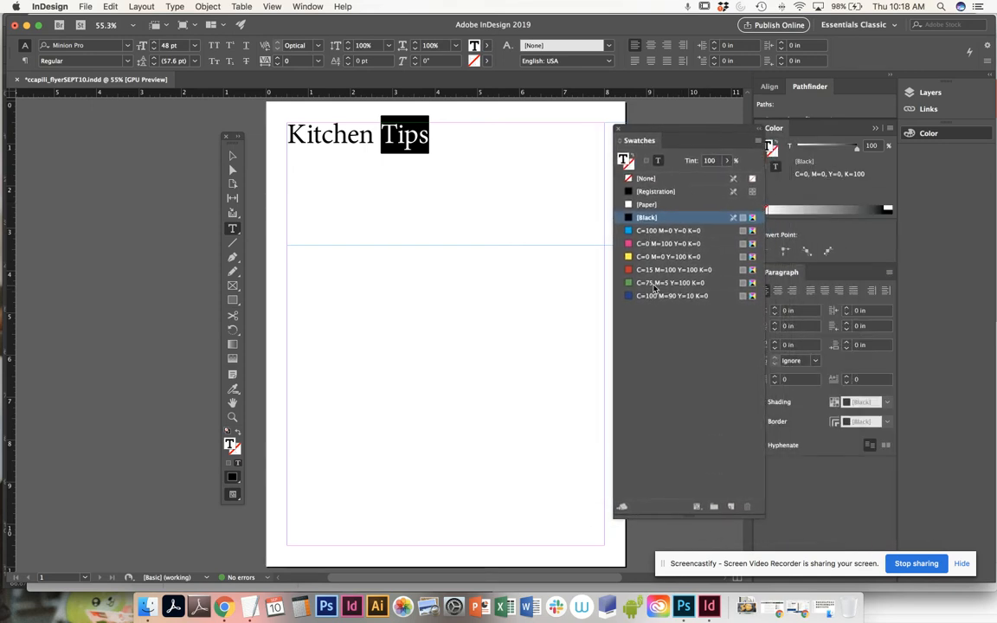
{"action": "left_click", "coordinate": [655, 285]}
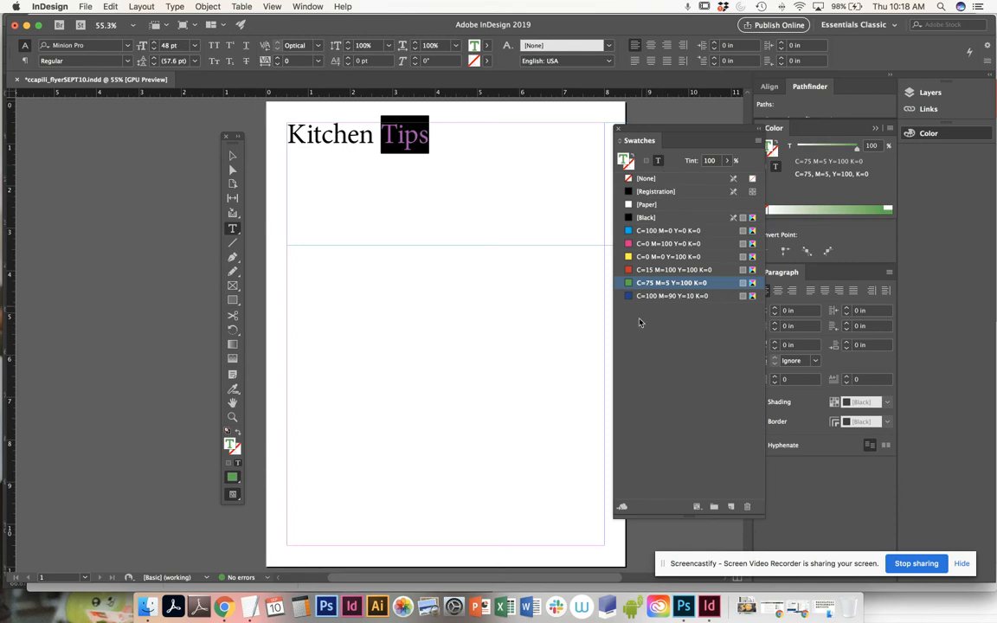
- Duplicate the green swatch and darken the copy by setting its Black value to 25%
{"action": "left_click_drag", "start_coordinate": [761, 516], "coordinate": [778, 419]}
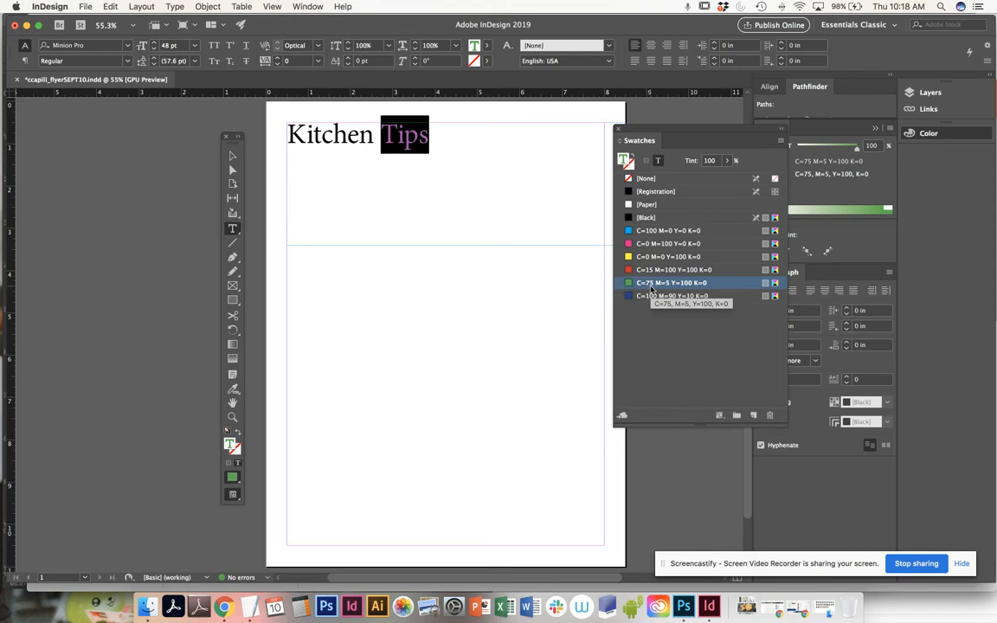
{"action": "left_click", "coordinate": [754, 416]}
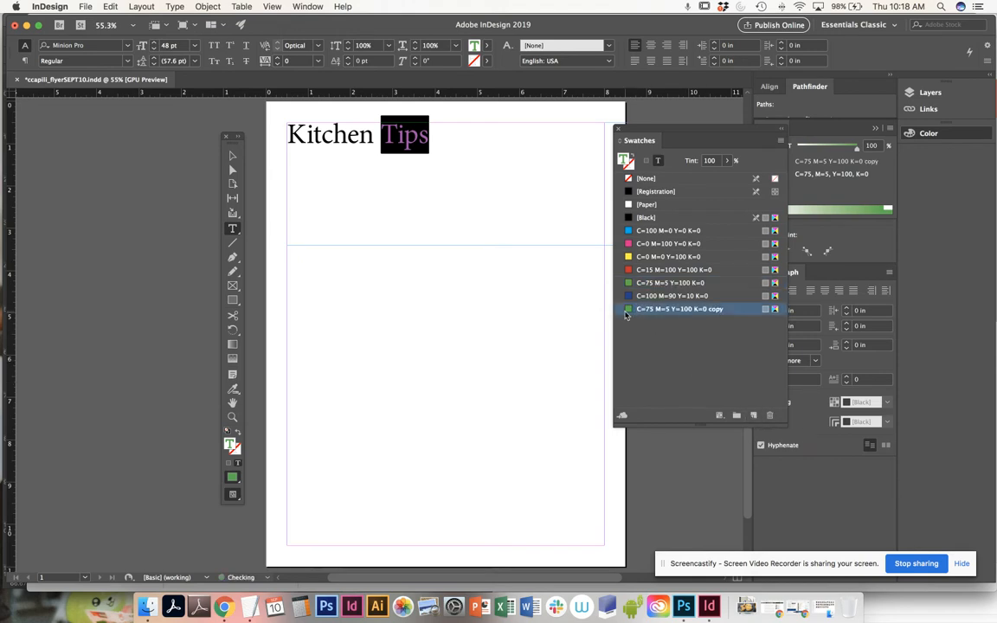
{"action": "double_click", "coordinate": [634, 309]}
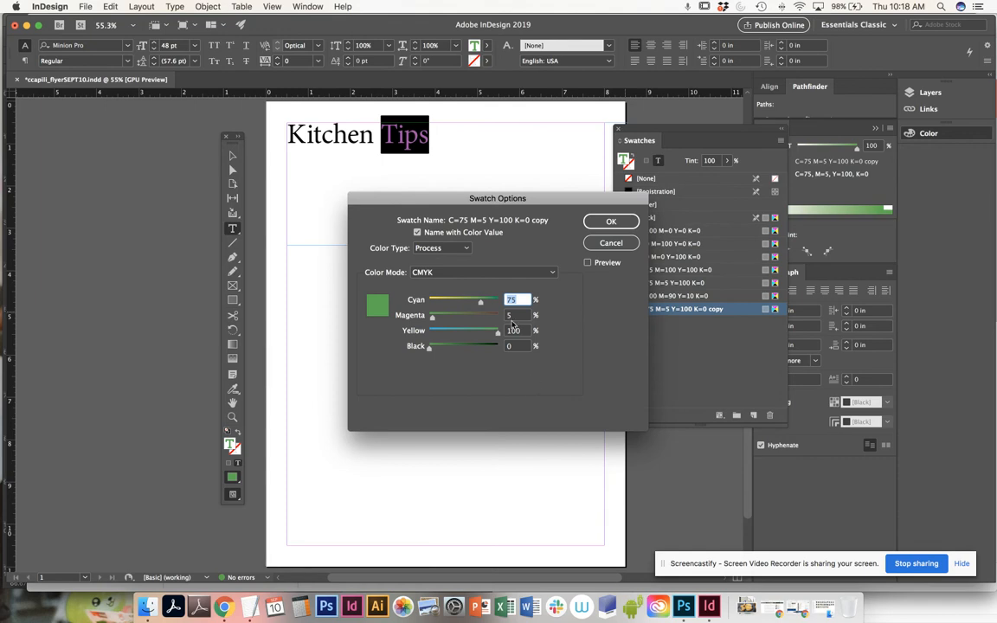
{"action": "left_click", "coordinate": [430, 349]}
{"action": "left_click_drag", "start_coordinate": [430, 350], "coordinate": [447, 352]}
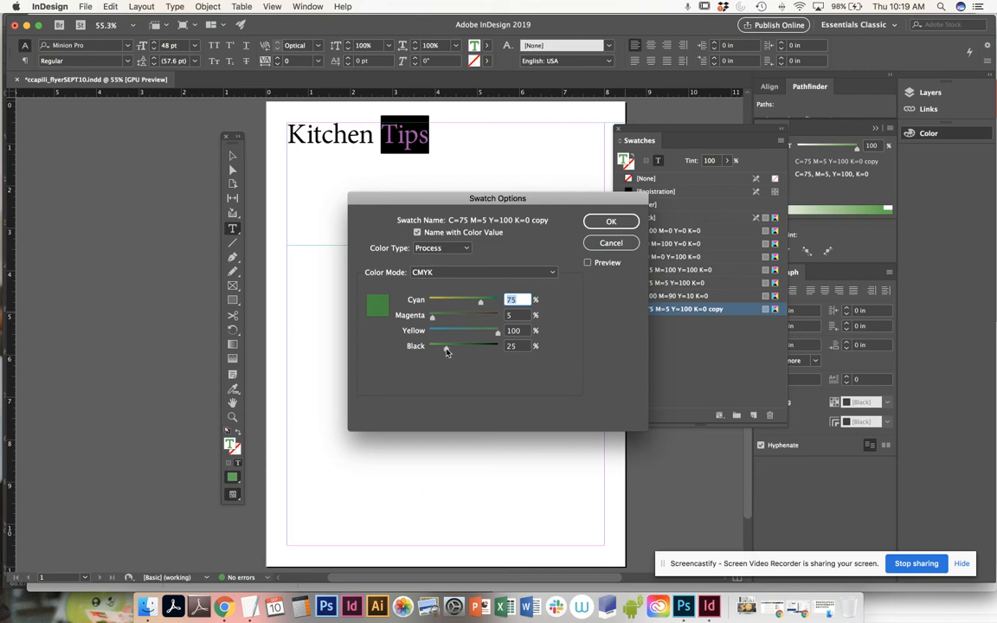
{"action": "left_click", "coordinate": [601, 222]}
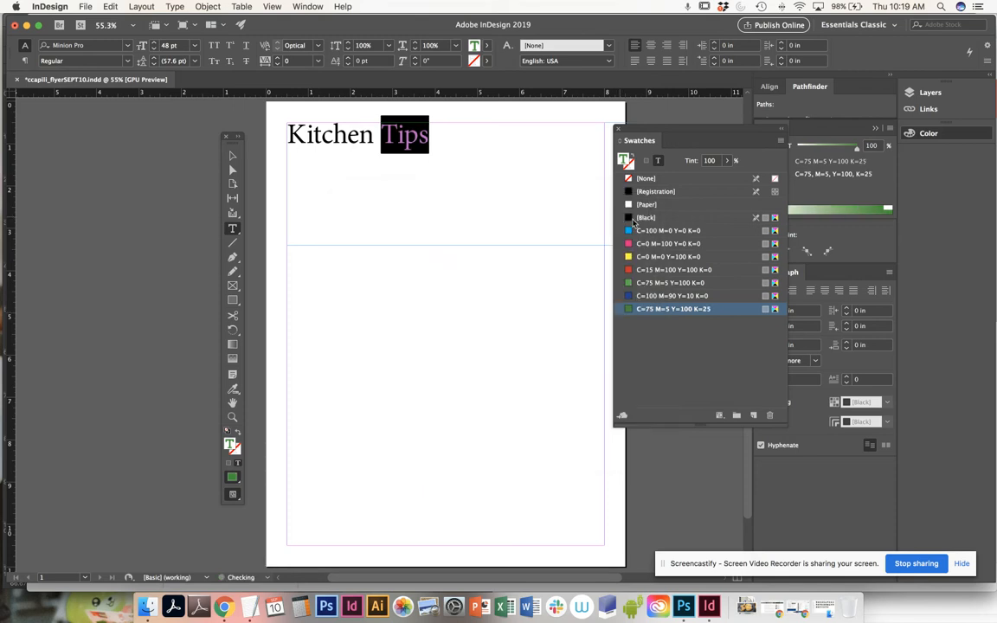
- Apply the dark green swatch C=75 M=5 Y=100 K=25 to the whole "Kitchen Tips" title
{"action": "left_click", "coordinate": [444, 175]}
{"action": "double_click", "coordinate": [418, 145]}
{"action": "triple_click", "coordinate": [418, 145]}
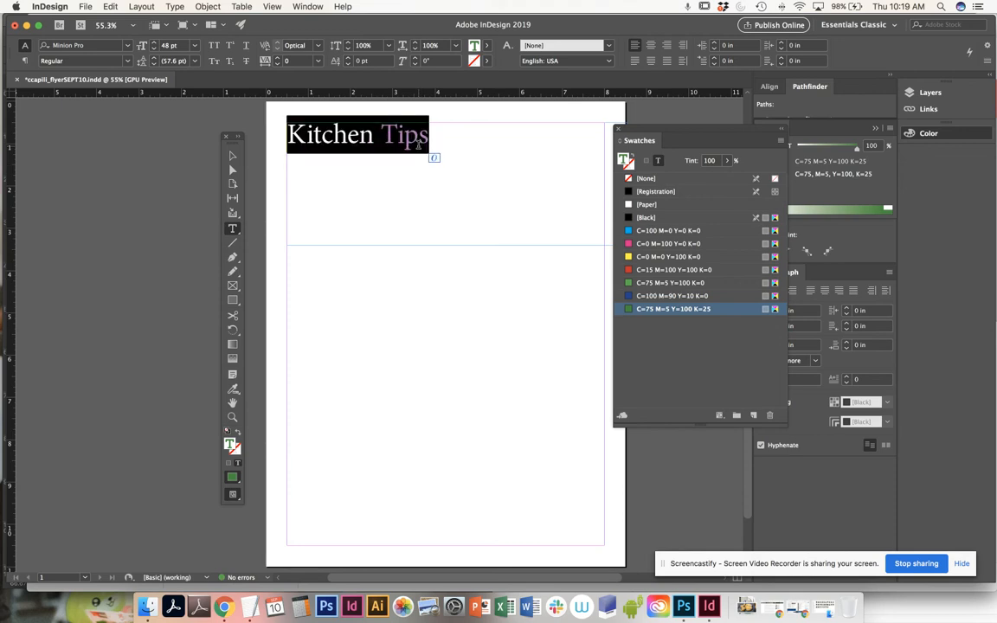
{"action": "left_click", "coordinate": [725, 310]}
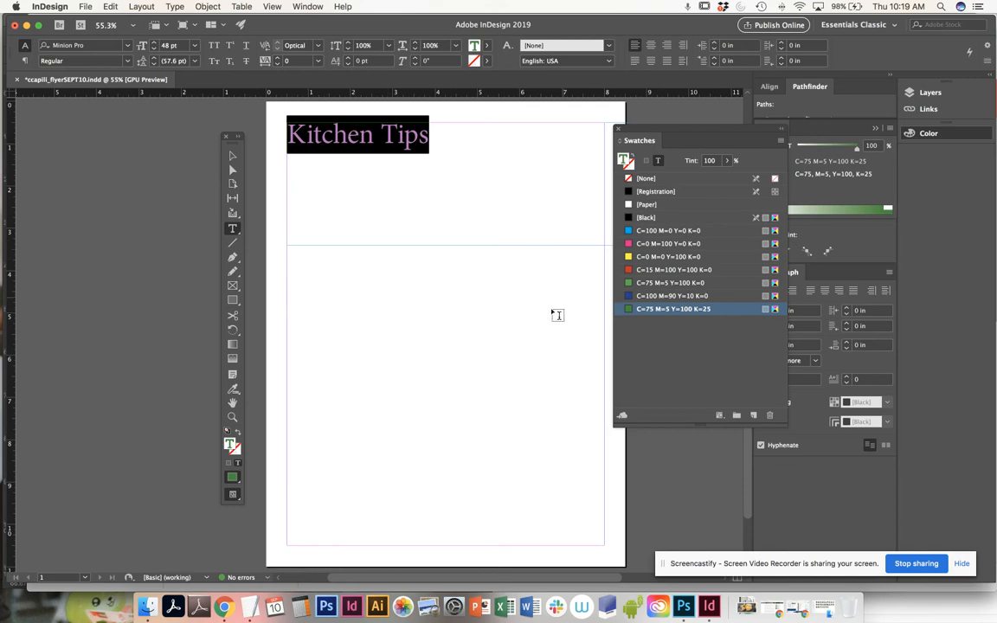
{"action": "left_click", "coordinate": [397, 135]}
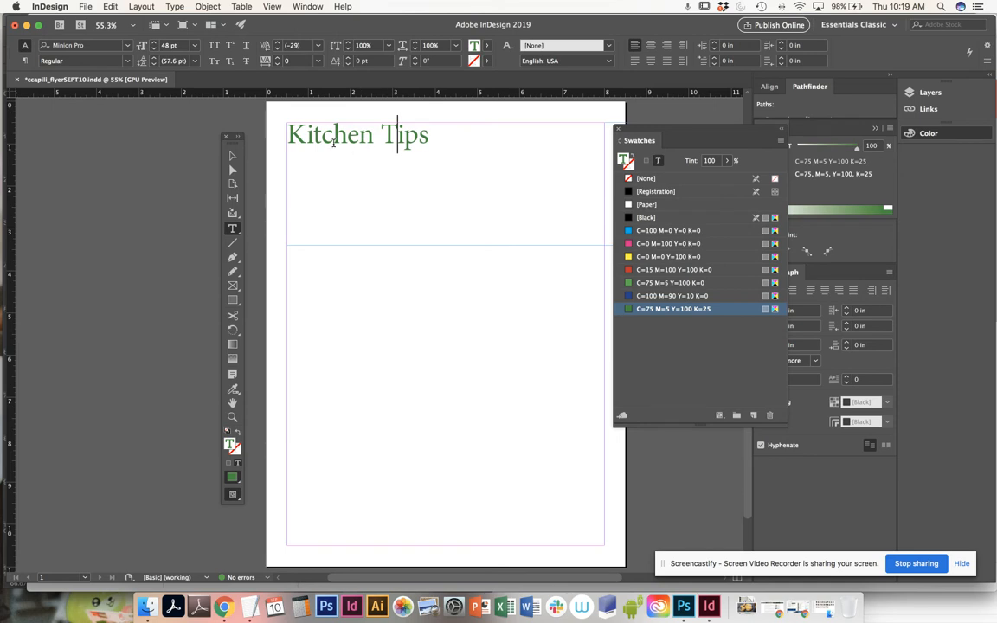
- Shorten the title's text frame from its lower edge to a height of about 1.02 in and deselect it
{"action": "key", "text": "Escape"}
{"action": "left_click_drag", "start_coordinate": [454, 248], "coordinate": [449, 170]}
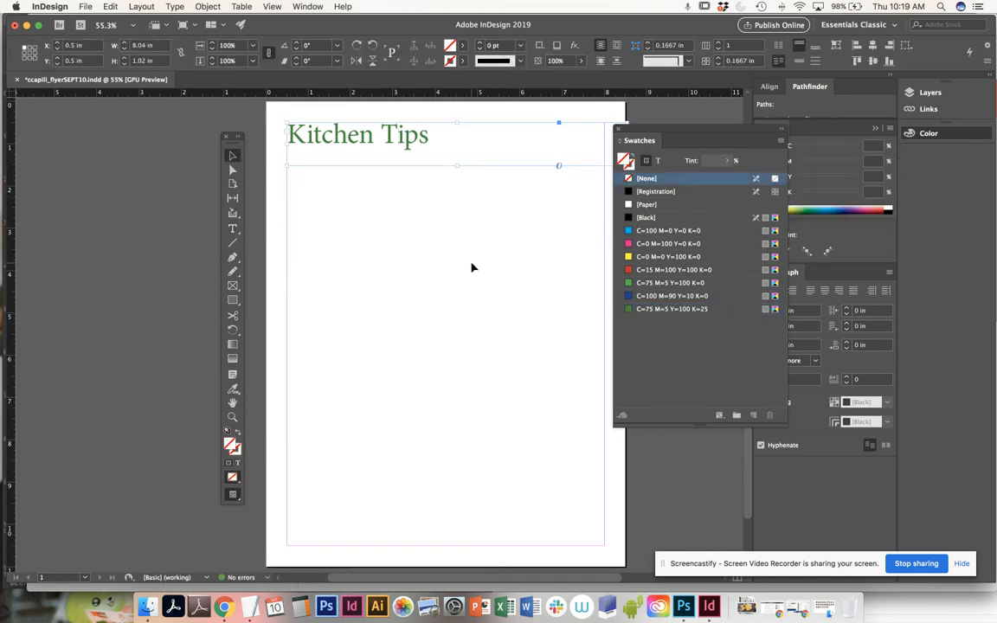
{"action": "left_click", "coordinate": [424, 235]}
- Save the flyer document under its existing name
{"action": "left_click", "coordinate": [83, 7]}
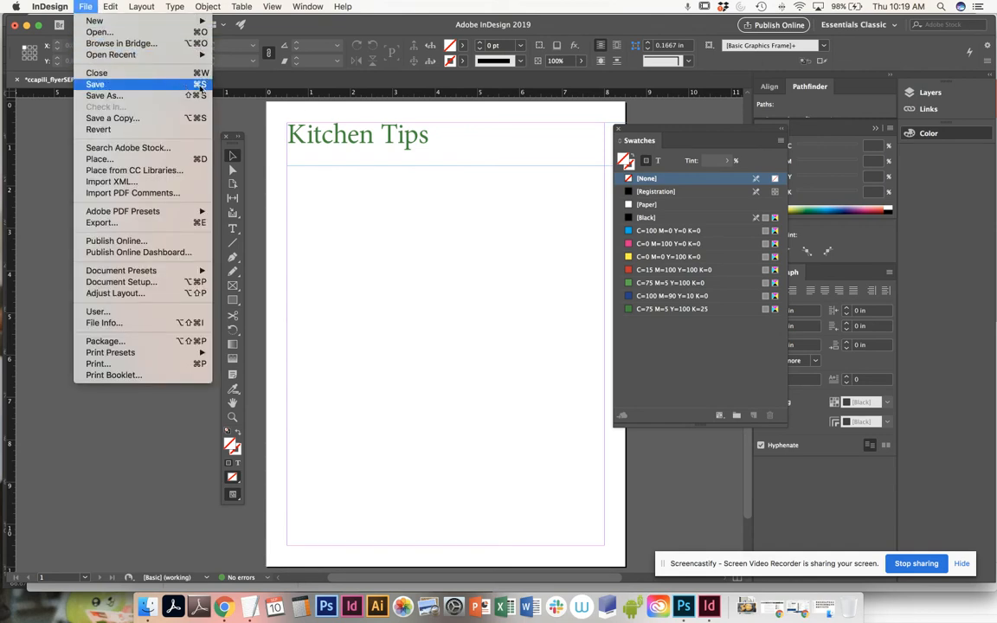
{"action": "left_click", "coordinate": [398, 216]}
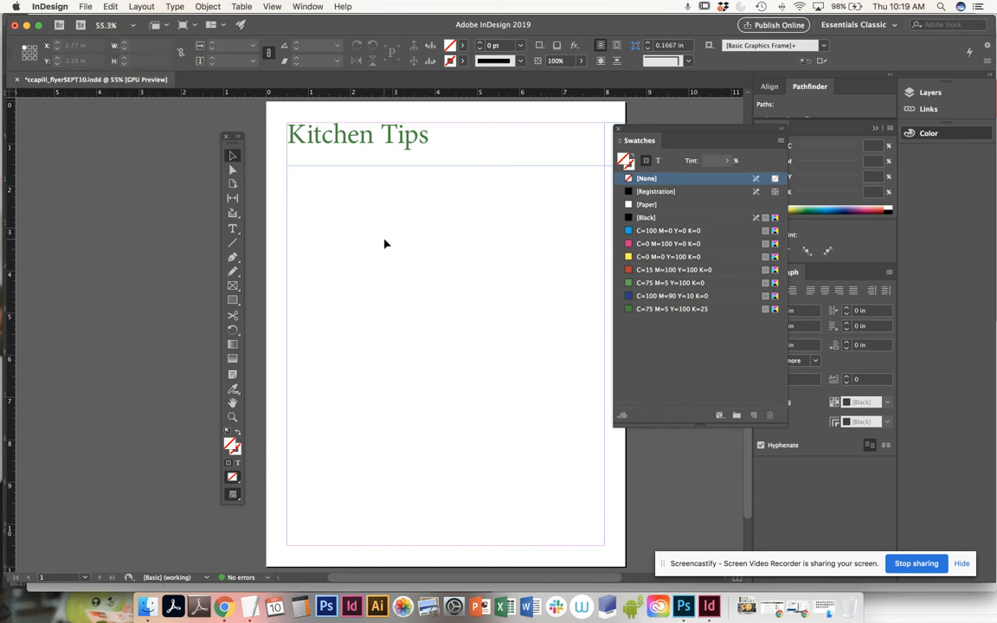
{"action": "key", "text": "super+s"}
- Create a tall text frame in the lower left half of the page, ending at the bottom margin, and fill it with placeholder text
{"action": "left_click_drag", "start_coordinate": [471, 290], "coordinate": [452, 282]}
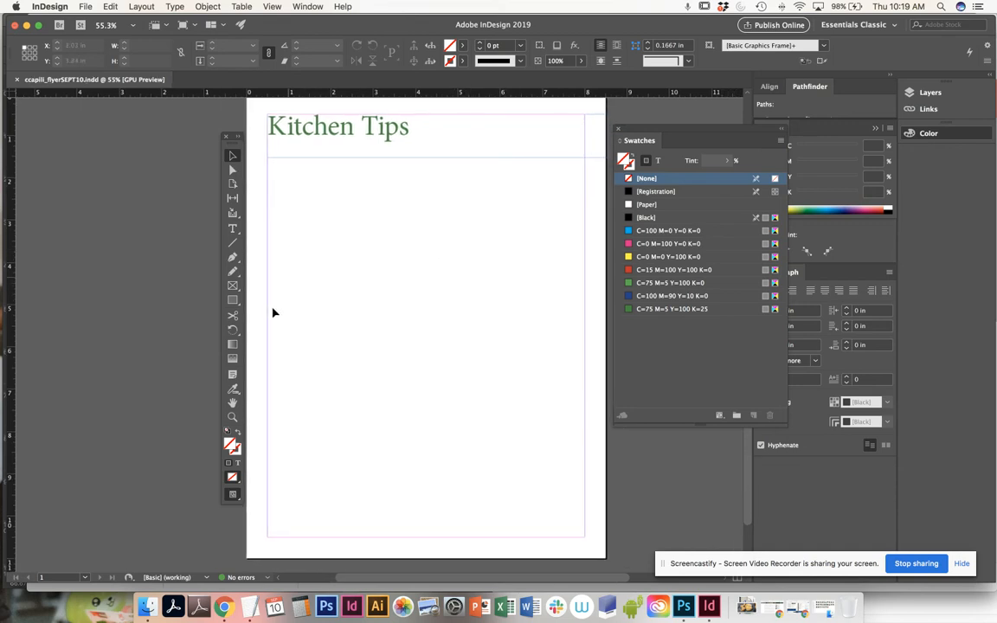
{"action": "left_click", "coordinate": [233, 229]}
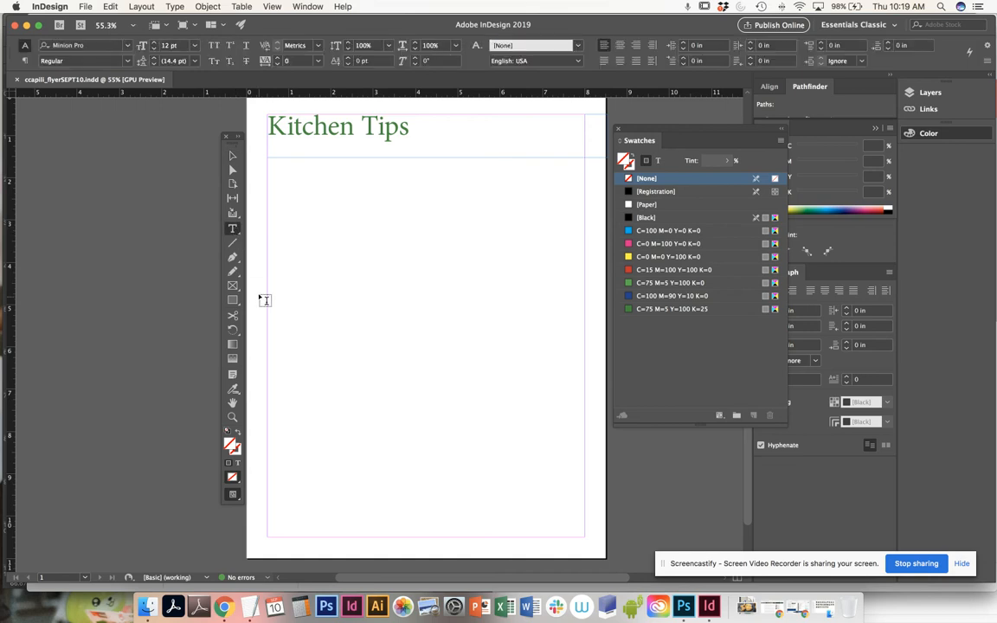
{"action": "left_click_drag", "start_coordinate": [282, 257], "coordinate": [449, 532]}
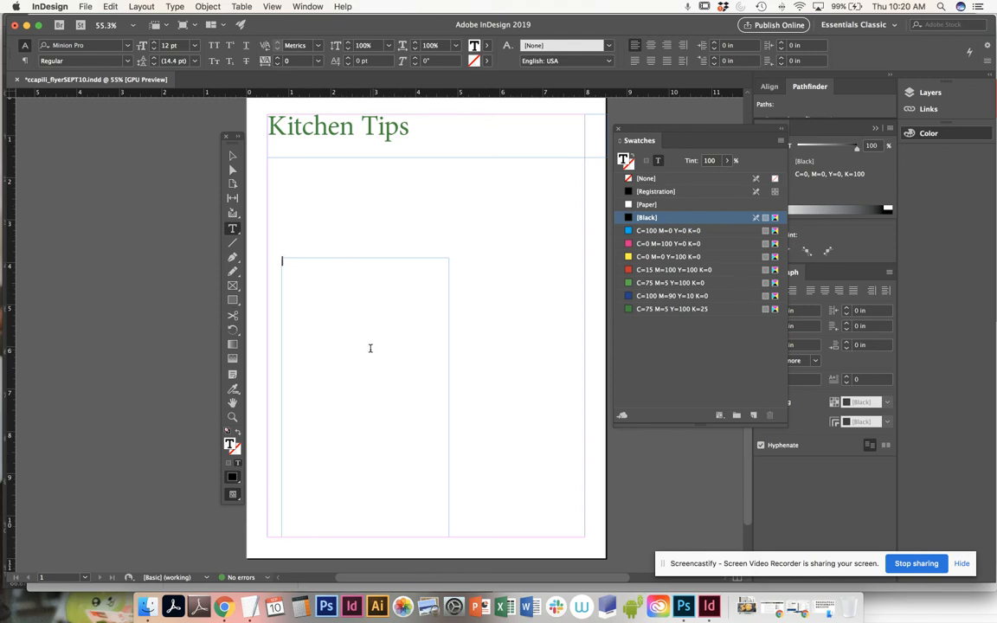
{"action": "left_click", "coordinate": [175, 7]}
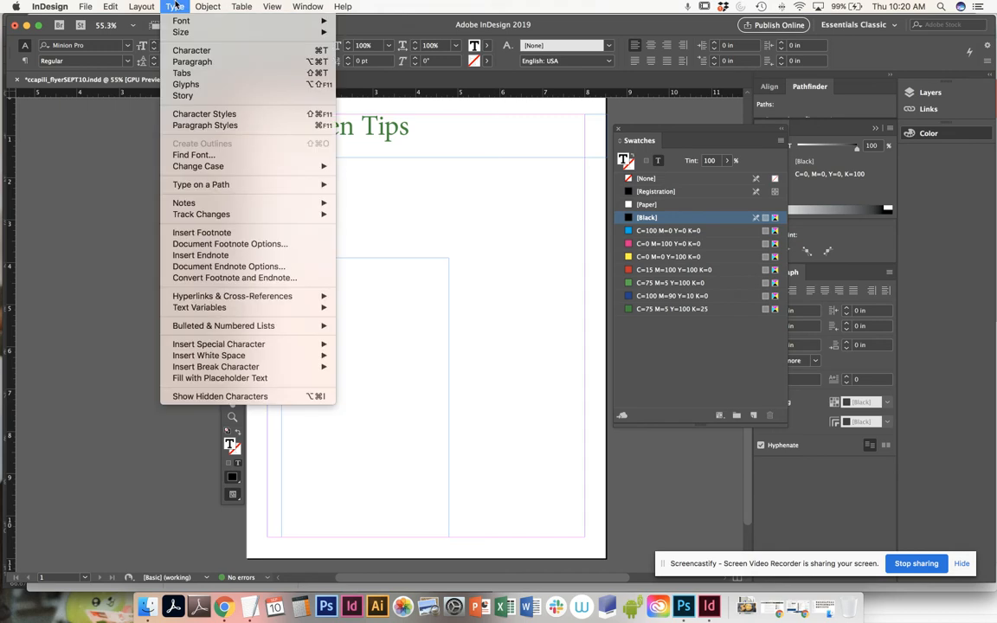
{"action": "left_click", "coordinate": [214, 378]}
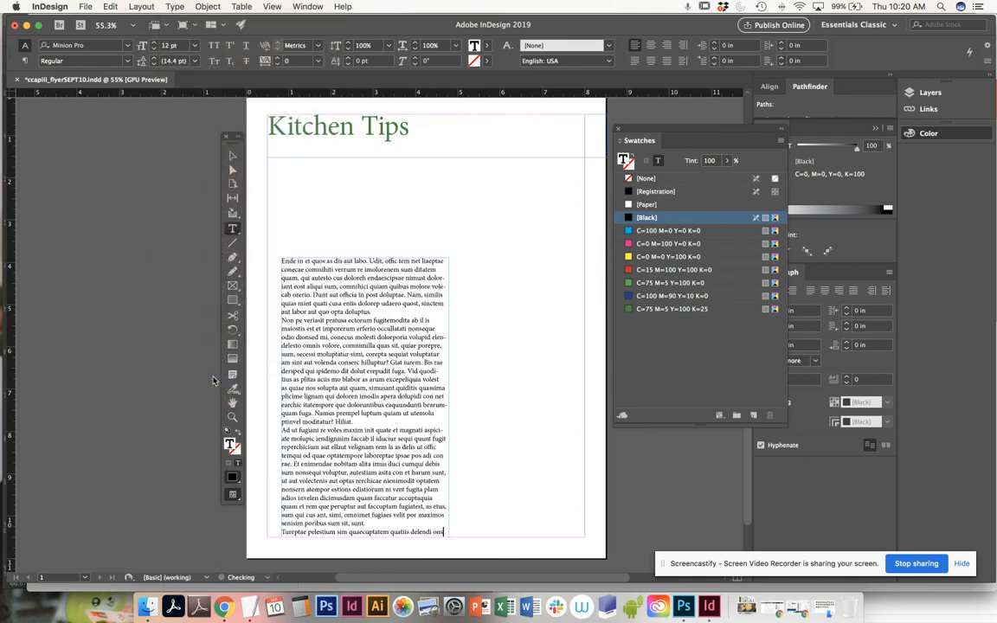
- Insert blank lines between the first three placeholder paragraphs and delete several lines from the middle of the third paragraph
{"action": "left_click", "coordinate": [379, 311]}
{"action": "key", "text": "Return"}
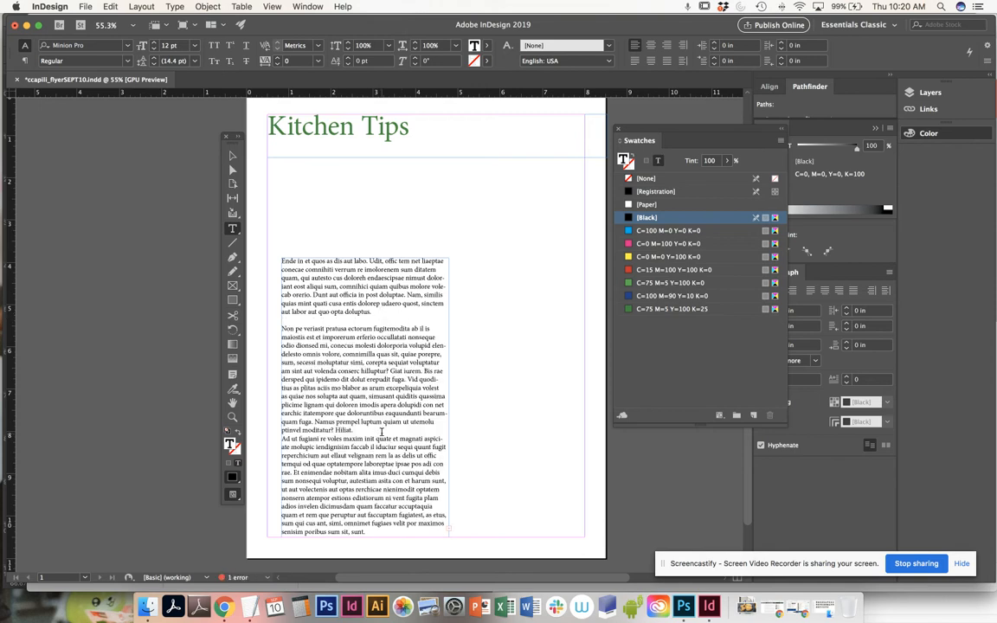
{"action": "key", "text": "Return"}
{"action": "left_click_drag", "start_coordinate": [375, 506], "coordinate": [269, 474]}
{"action": "key", "text": "BackSpace"}
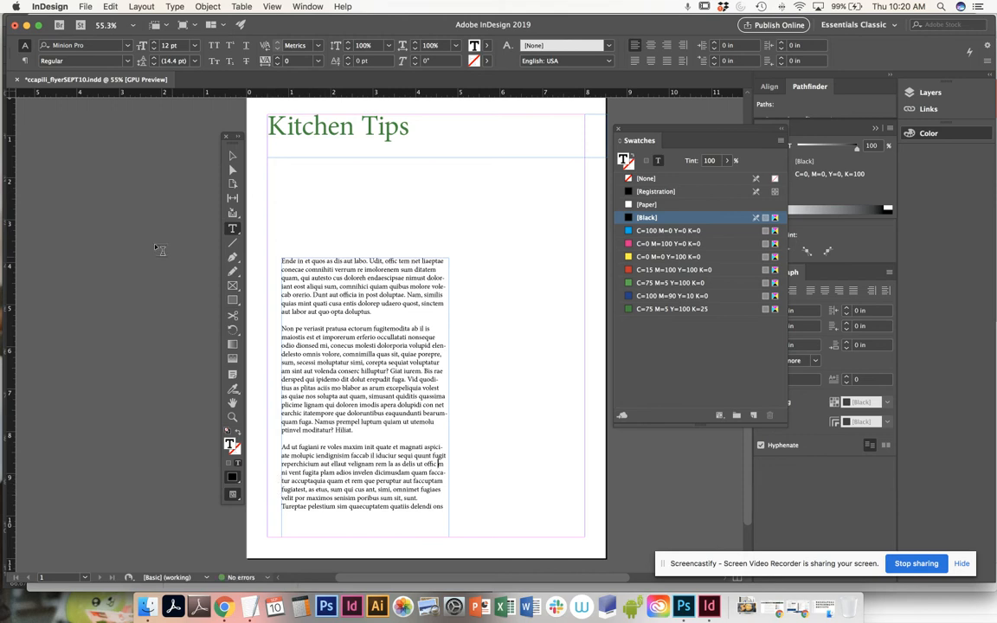
- Resize the body text frame to span both side margins, 7.5 in wide and about 4.7 in tall, ending at the bottom margin, and deselect it
{"action": "left_click", "coordinate": [232, 156]}
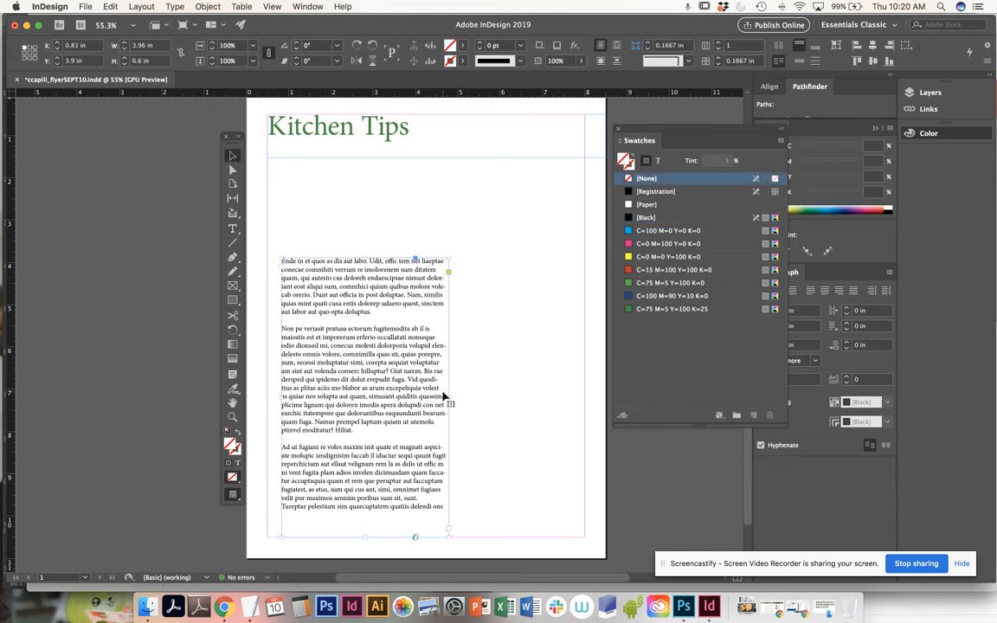
{"action": "left_click_drag", "start_coordinate": [448, 396], "coordinate": [585, 397]}
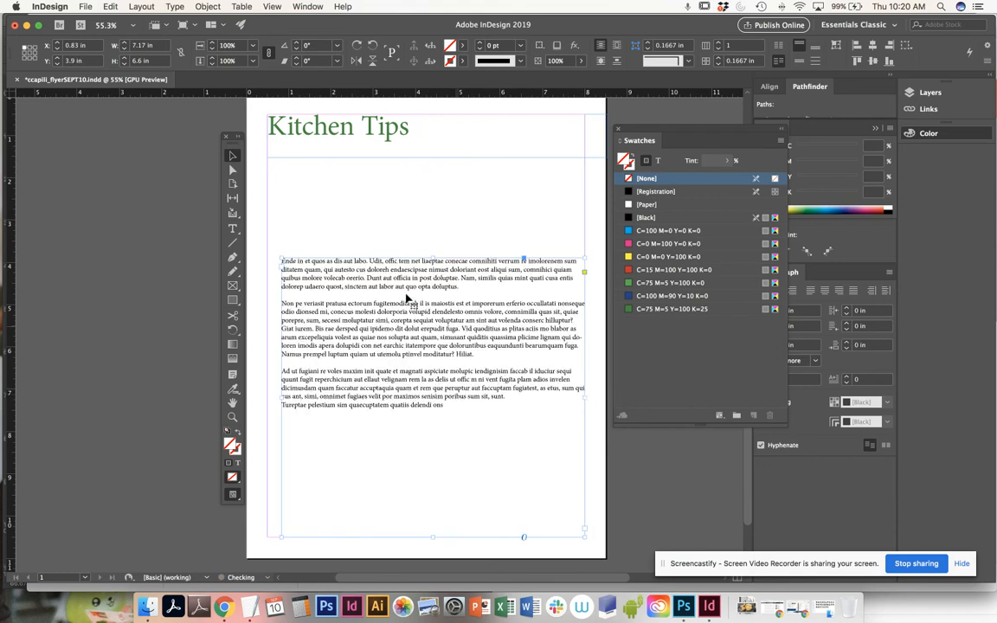
{"action": "left_click_drag", "start_coordinate": [281, 259], "coordinate": [414, 231]}
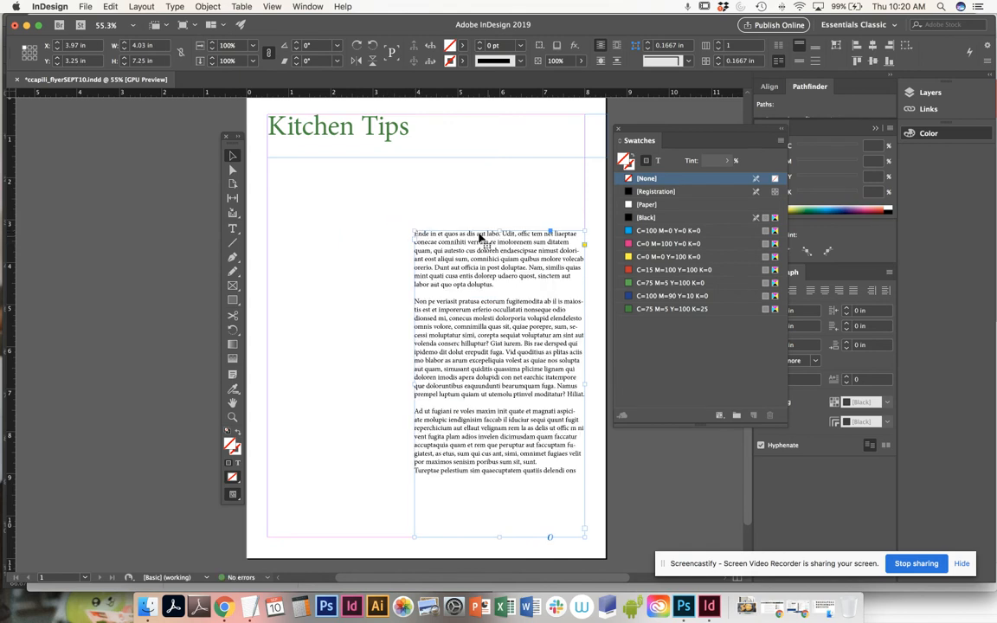
{"action": "left_click_drag", "start_coordinate": [414, 231], "coordinate": [267, 348]}
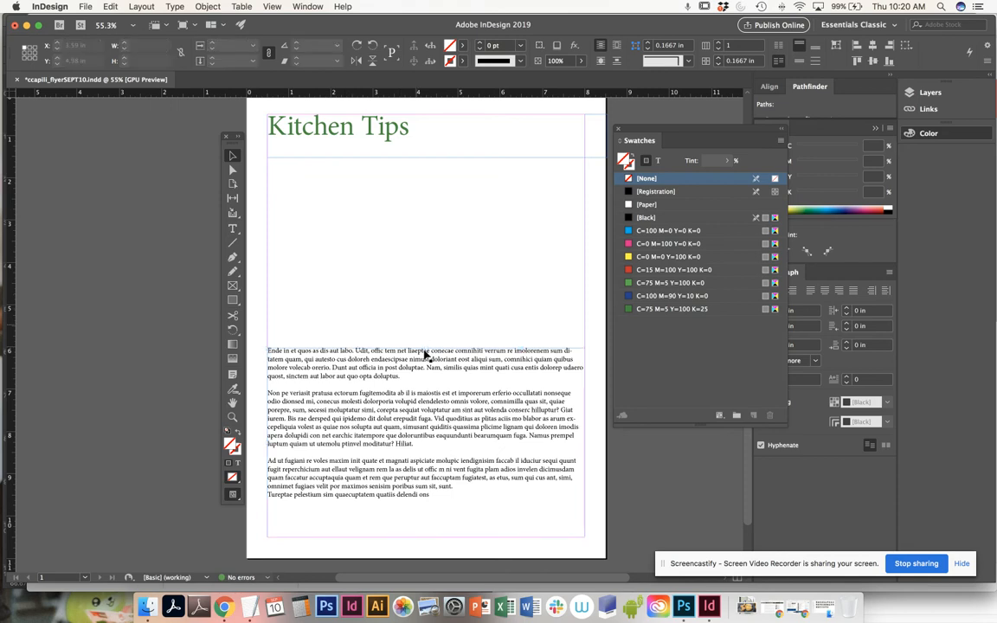
{"action": "left_click_drag", "start_coordinate": [588, 447], "coordinate": [524, 441]}
{"action": "left_click_drag", "start_coordinate": [524, 350], "coordinate": [586, 337]}
{"action": "left_click", "coordinate": [512, 291]}
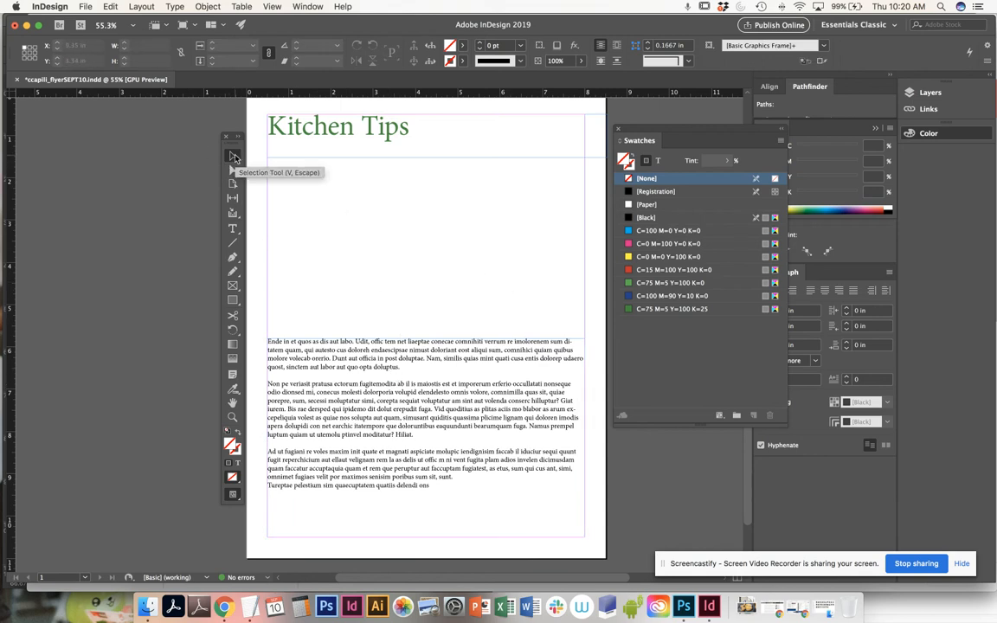
- Divide the body text frame into two columns, after trying three columns and a taller frame of about 7.68 in
{"action": "left_click", "coordinate": [368, 360]}
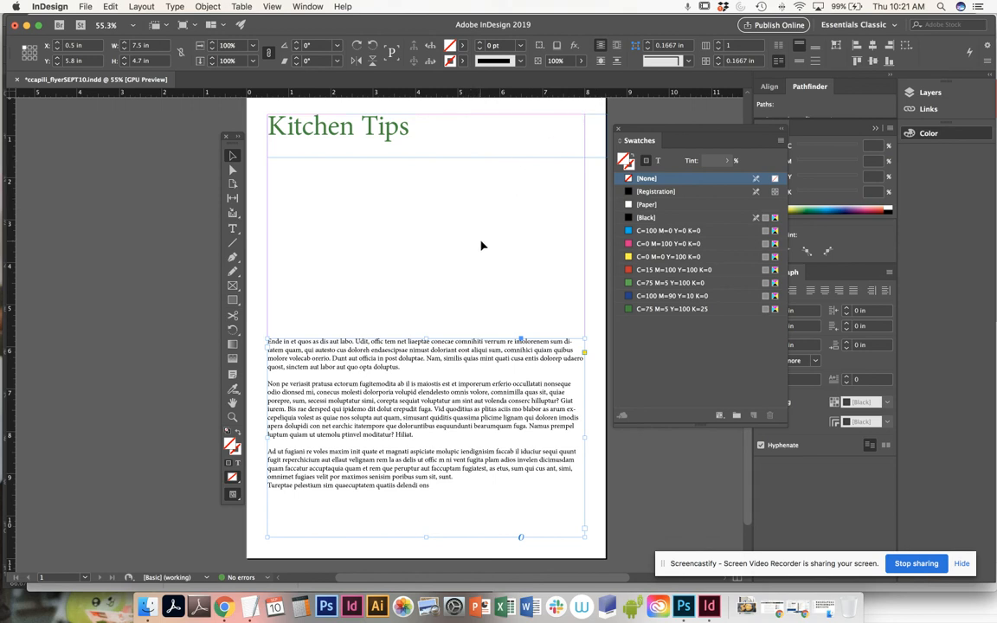
{"action": "left_click", "coordinate": [499, 281]}
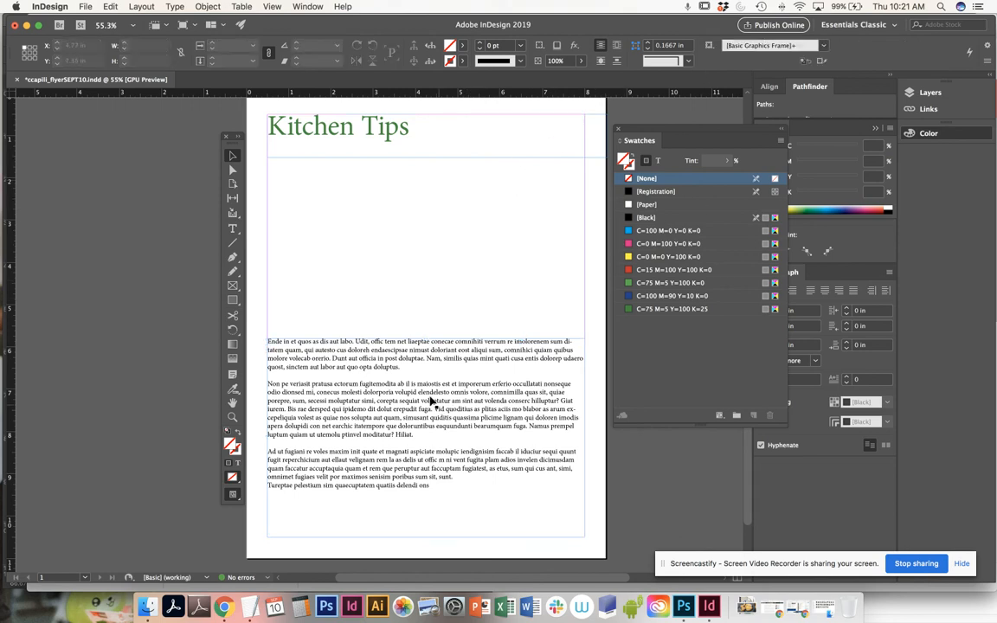
{"action": "left_click", "coordinate": [412, 351]}
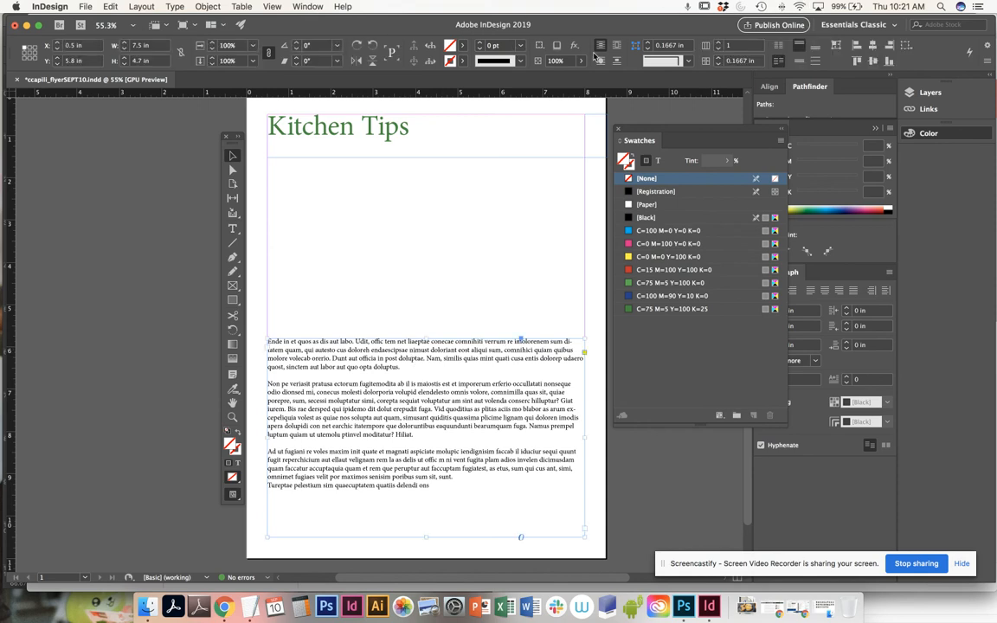
{"action": "left_click", "coordinate": [719, 46]}
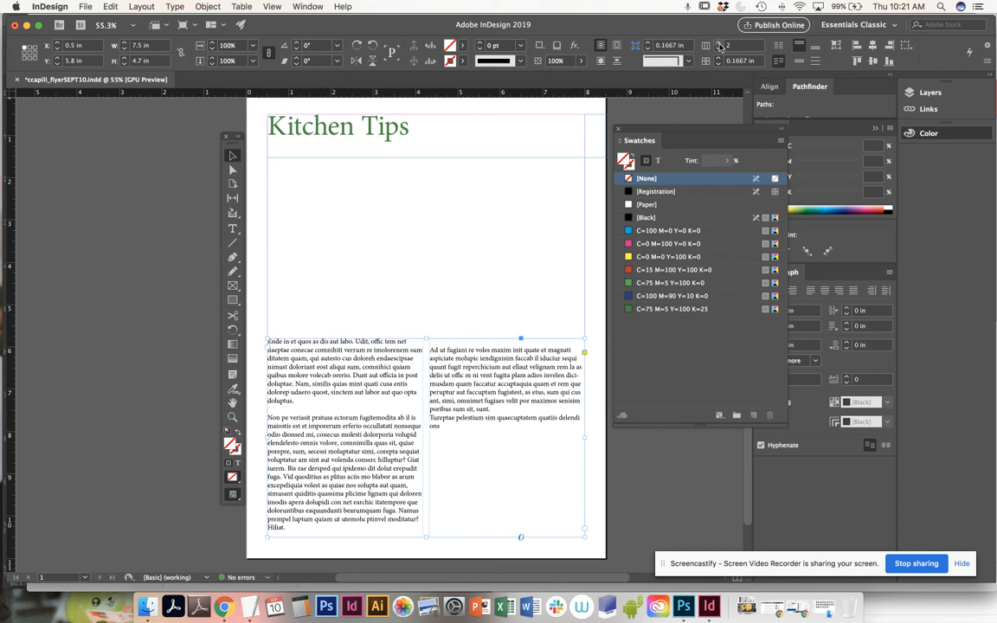
{"action": "left_click", "coordinate": [720, 45]}
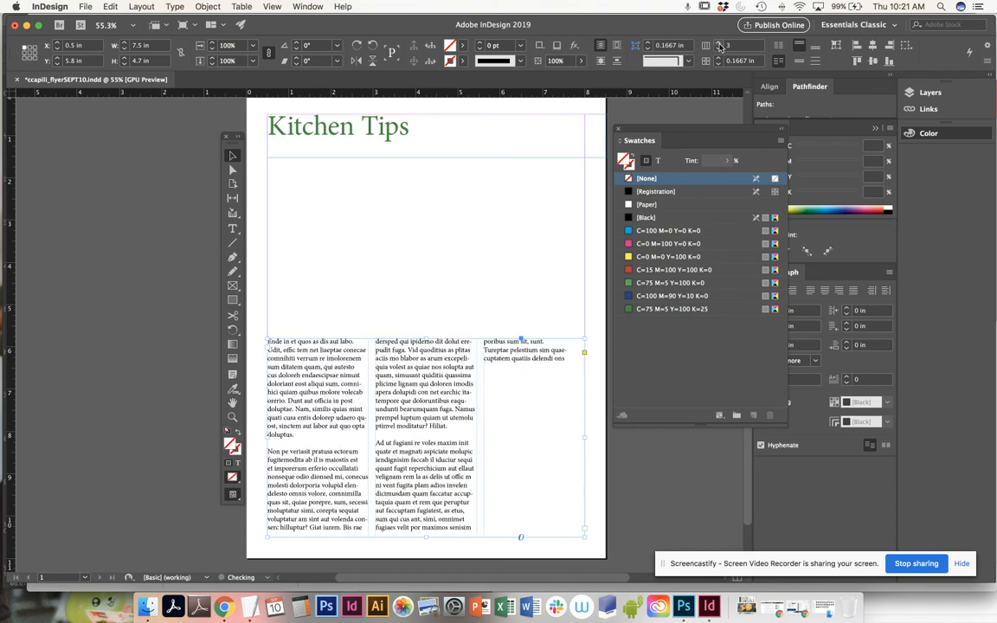
{"action": "left_click_drag", "start_coordinate": [425, 339], "coordinate": [424, 211]}
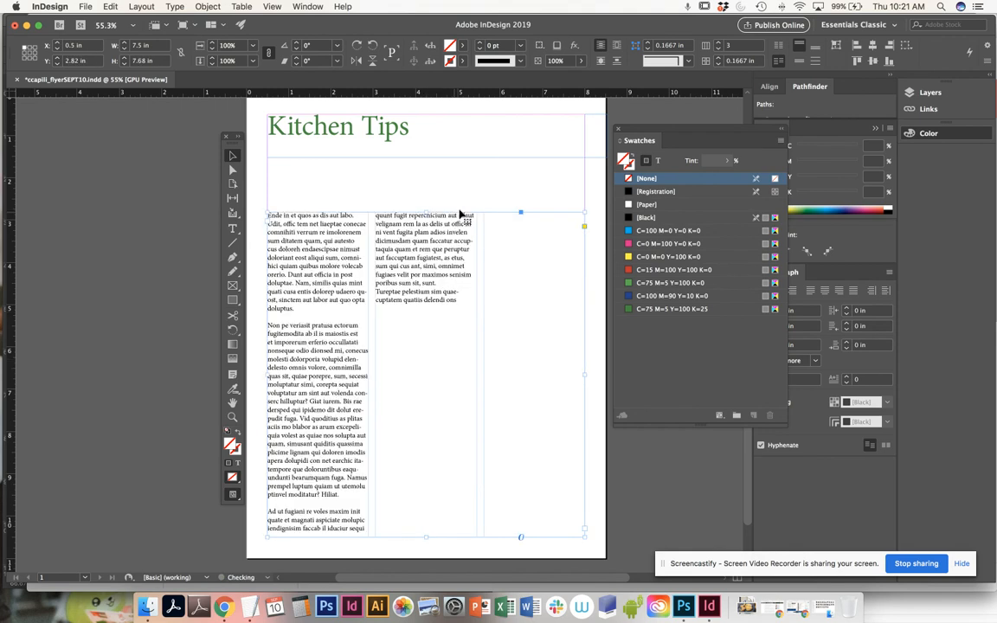
{"action": "left_click", "coordinate": [719, 49]}
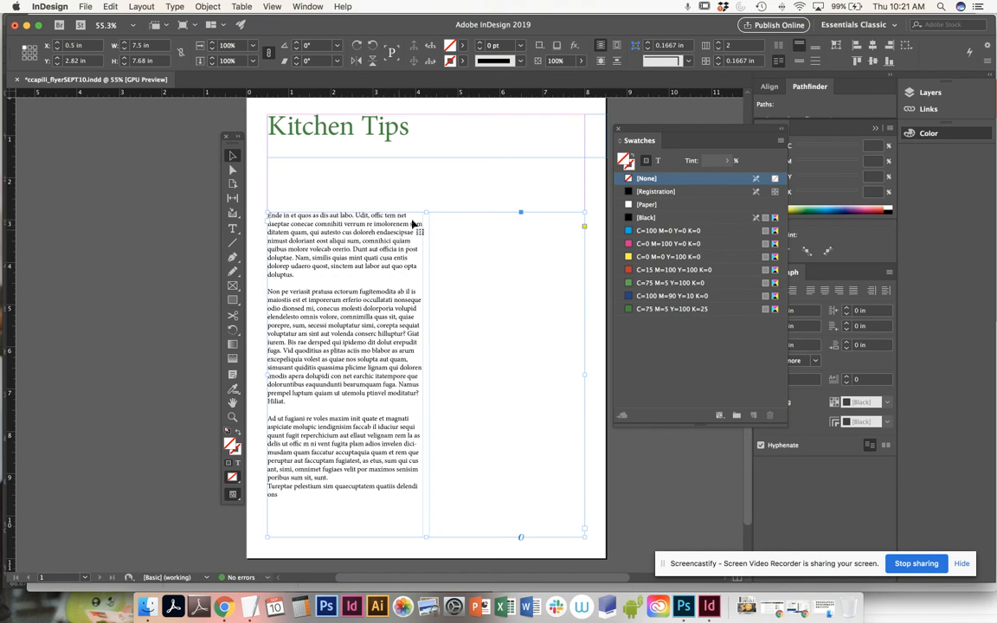
- Shorten the two-column body text frame from its upper edge to a height of 3.5 in and save the document
{"action": "left_click_drag", "start_coordinate": [425, 212], "coordinate": [424, 391]}
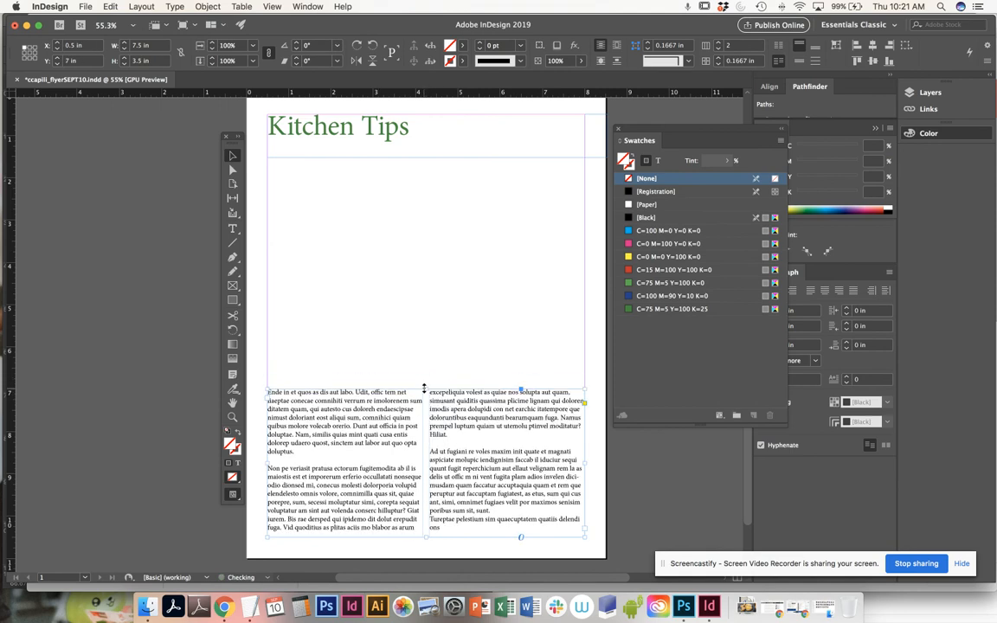
{"action": "left_click", "coordinate": [433, 352]}
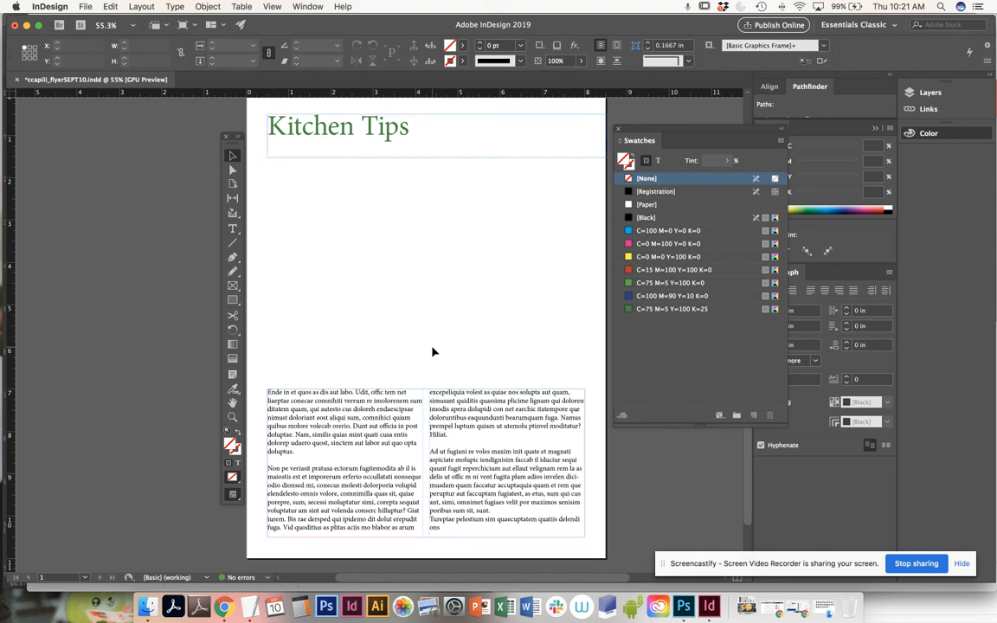
{"action": "key", "text": "super+s"}
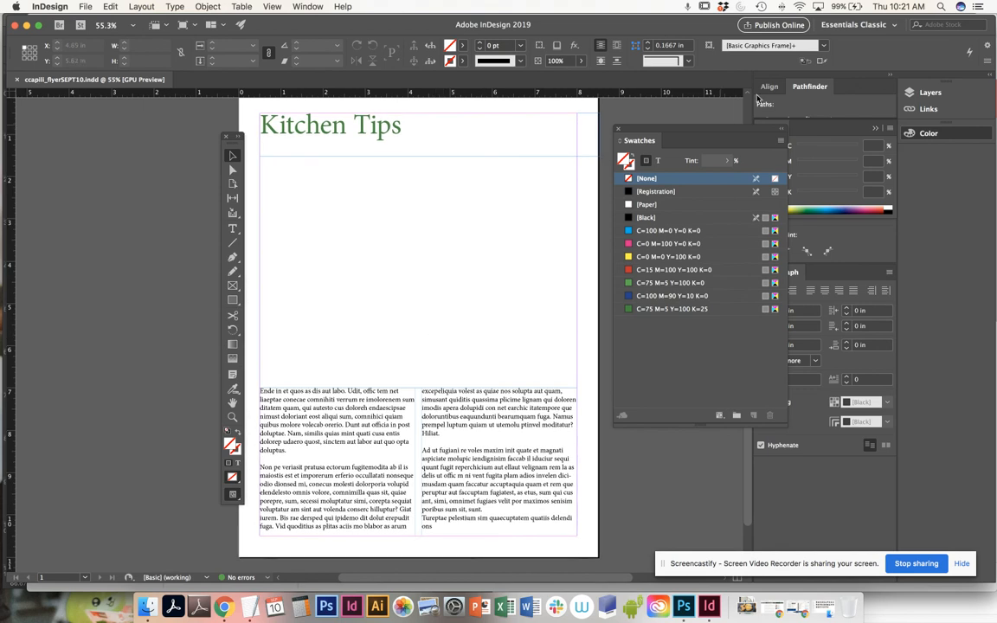
- Move the floating Swatches panel clear of the page and leave the body text frame deselected
{"action": "left_click_drag", "start_coordinate": [703, 132], "coordinate": [756, 170]}
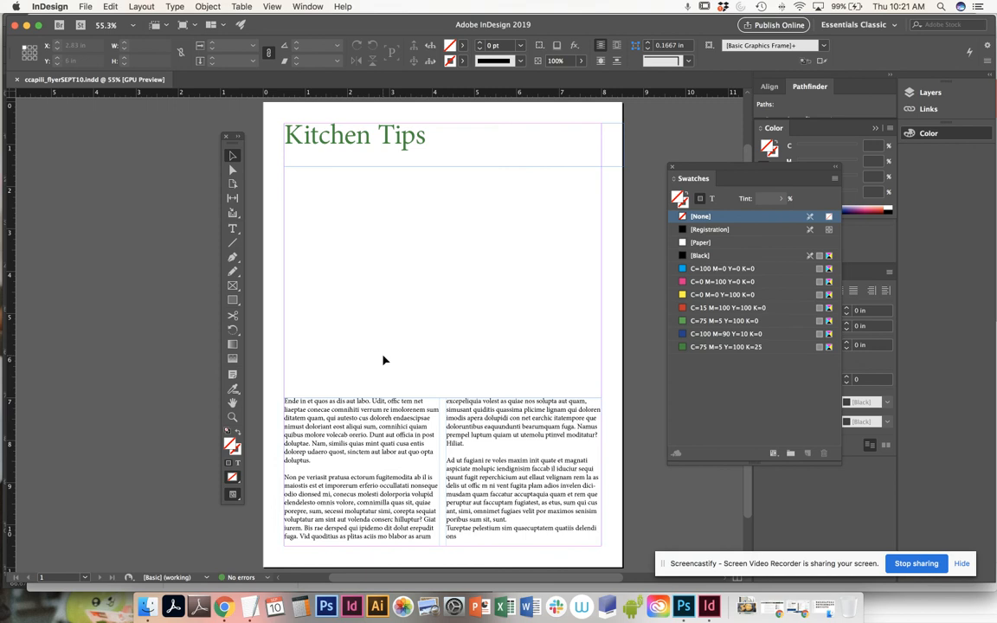
{"action": "left_click", "coordinate": [484, 417]}
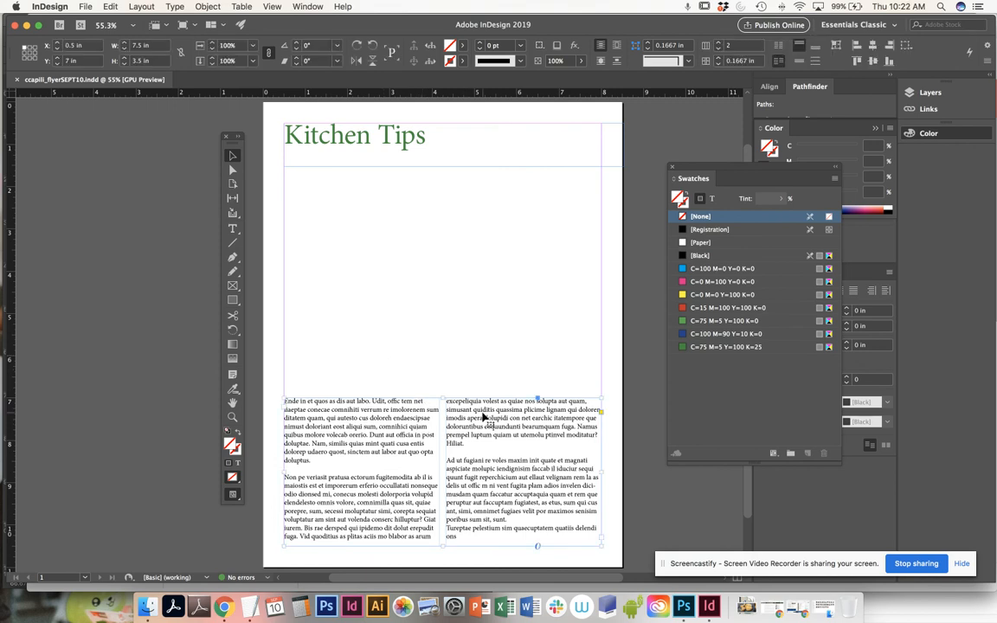
{"action": "left_click", "coordinate": [471, 257]}
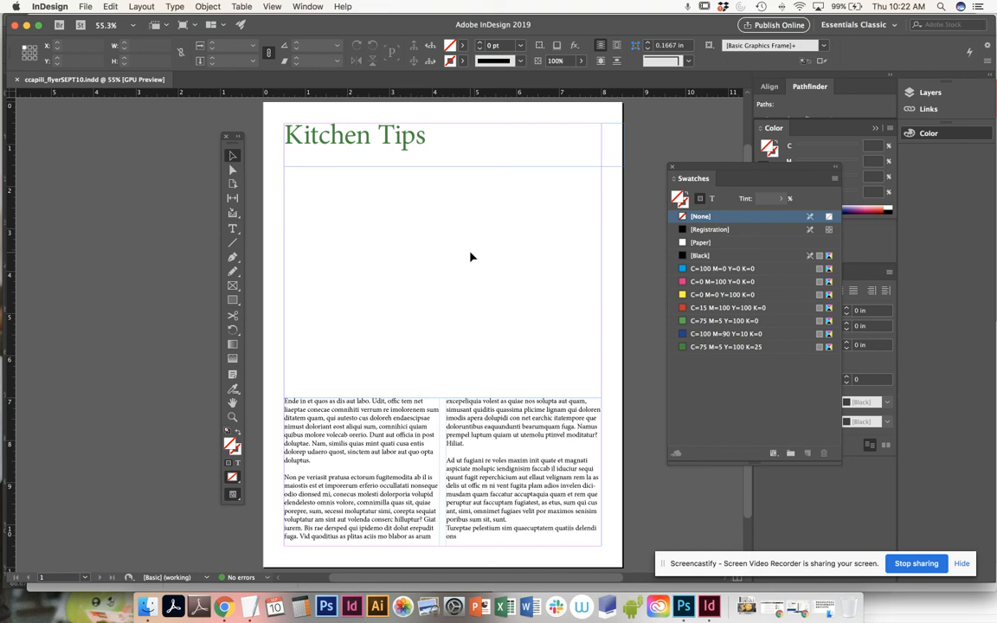